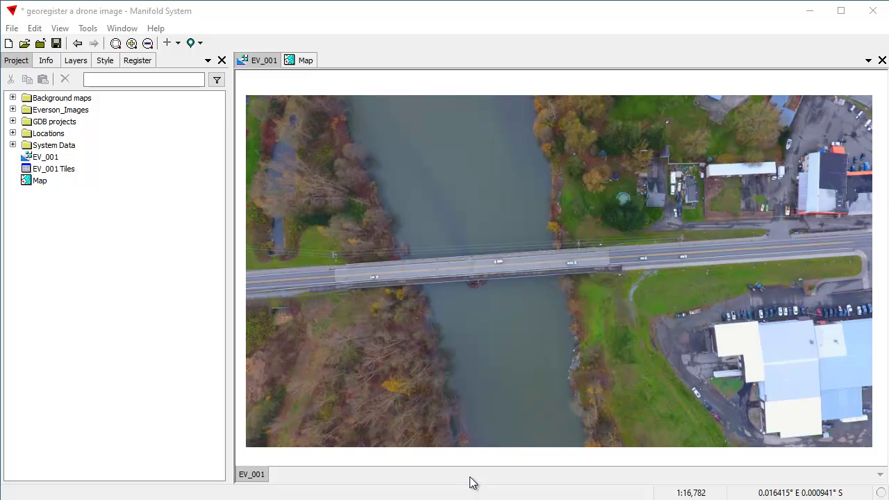
- Bring the Manifold window into focus and open the File menu
click(549, 40)
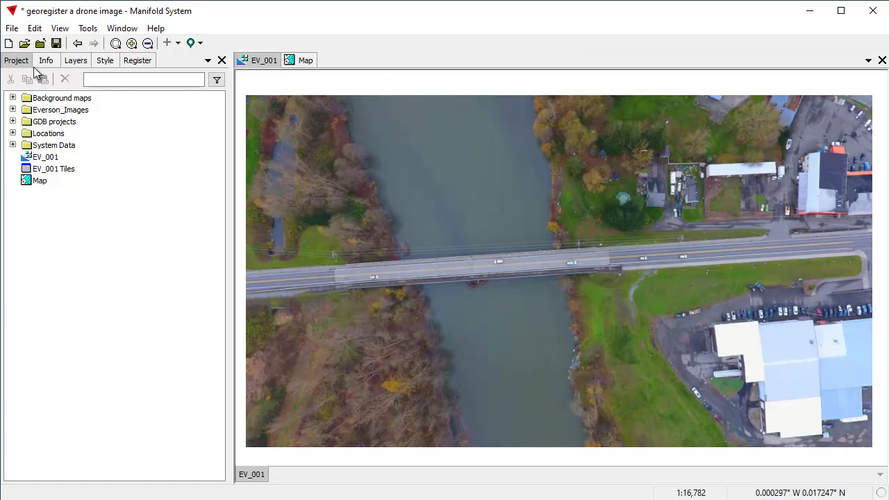
click(11, 29)
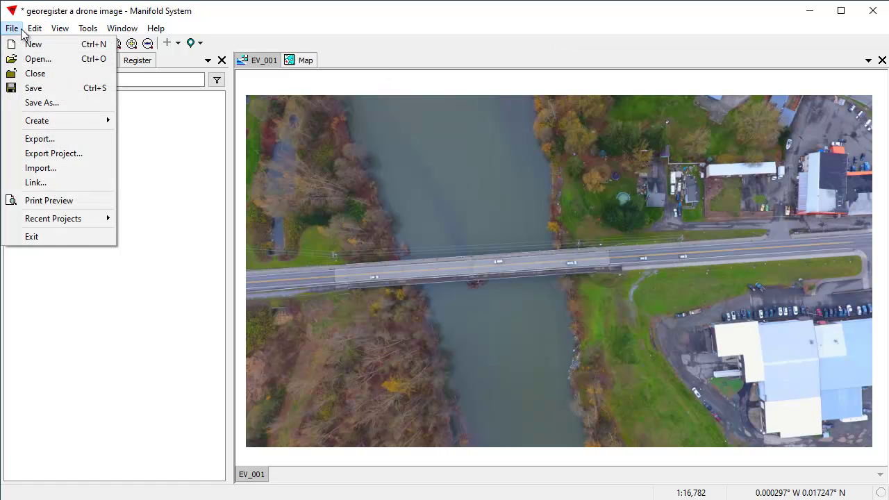
click(40, 168)
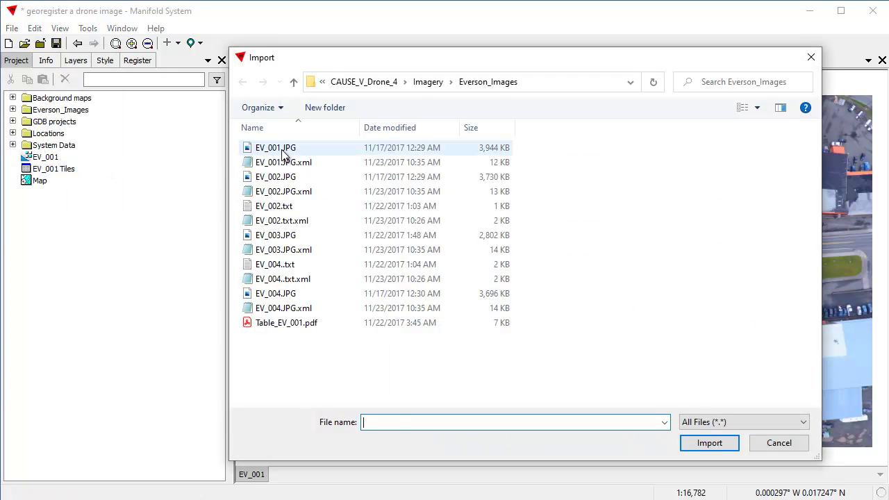
click(284, 154)
click(764, 443)
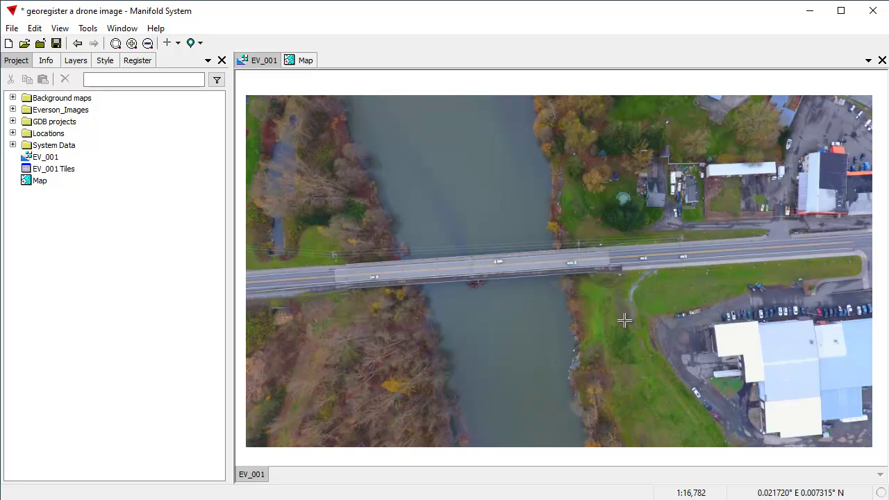
click(299, 61)
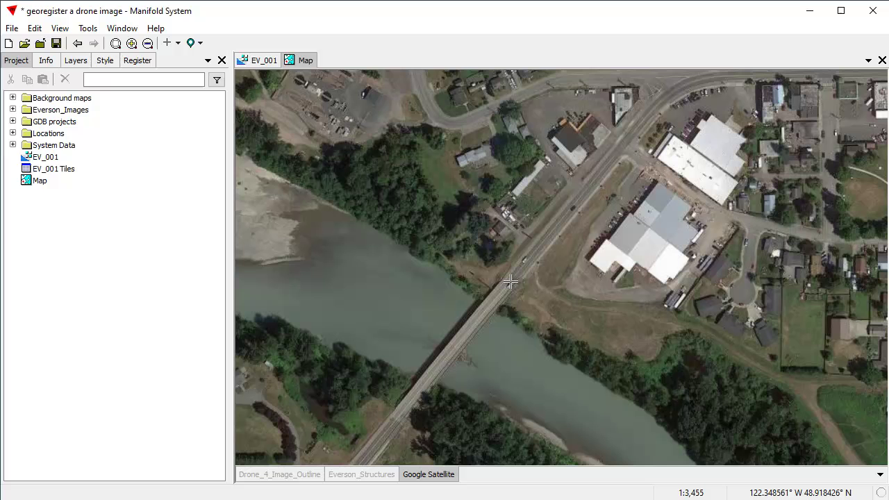
click(263, 61)
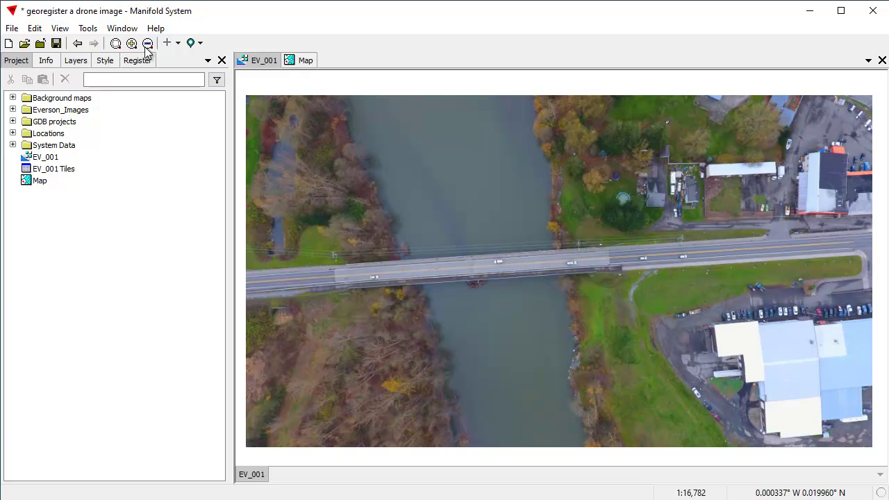
- Switch to Edit Control Points and place Control Points 1 and 2 at the bridge's west end
click(178, 43)
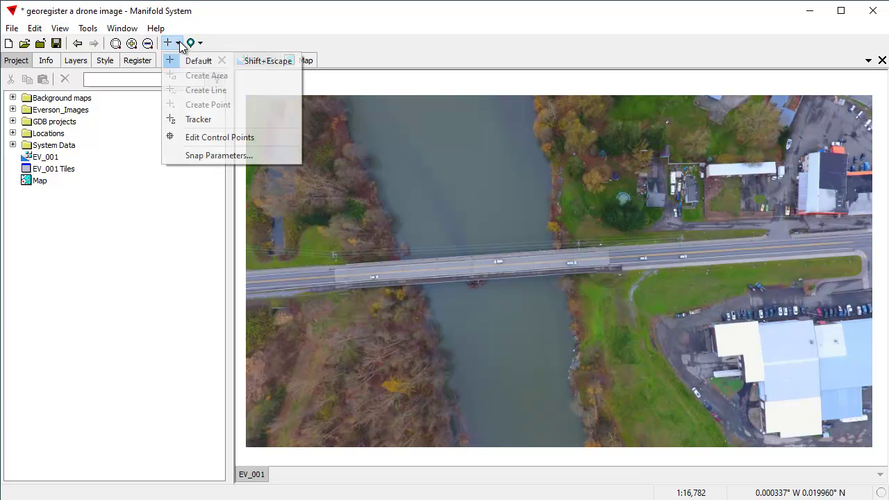
click(201, 139)
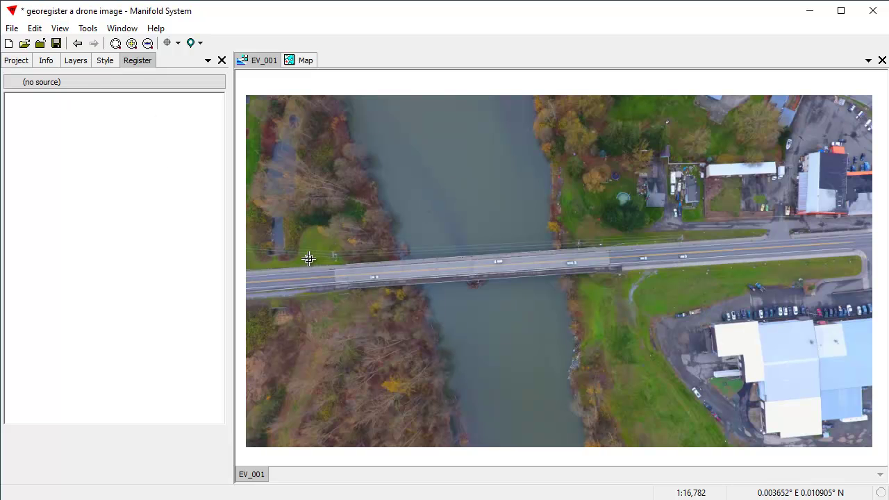
scroll(355, 310, up, 3)
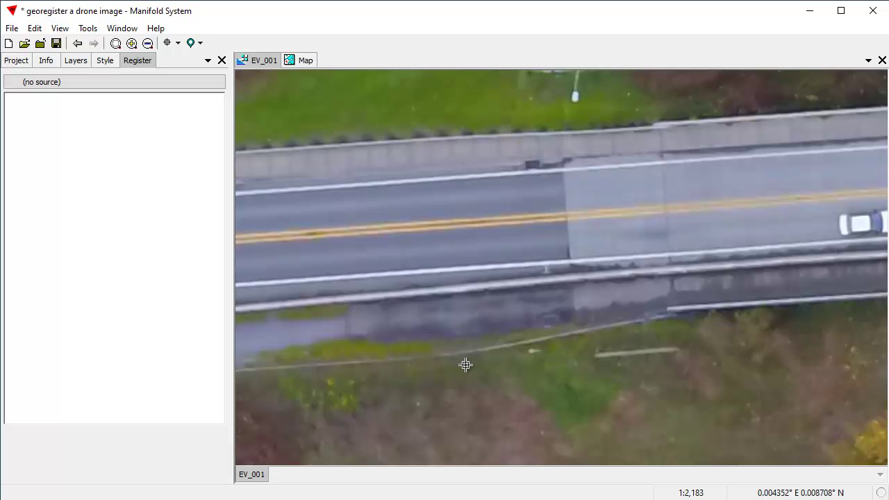
click(563, 173)
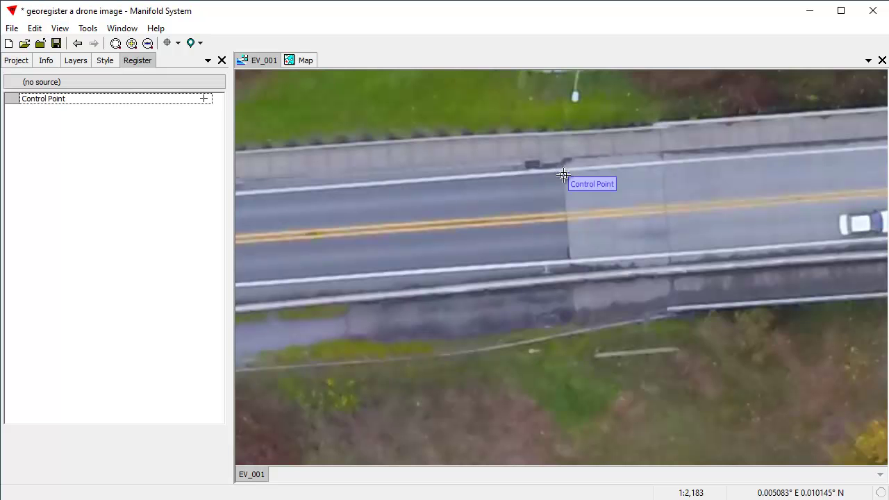
click(571, 261)
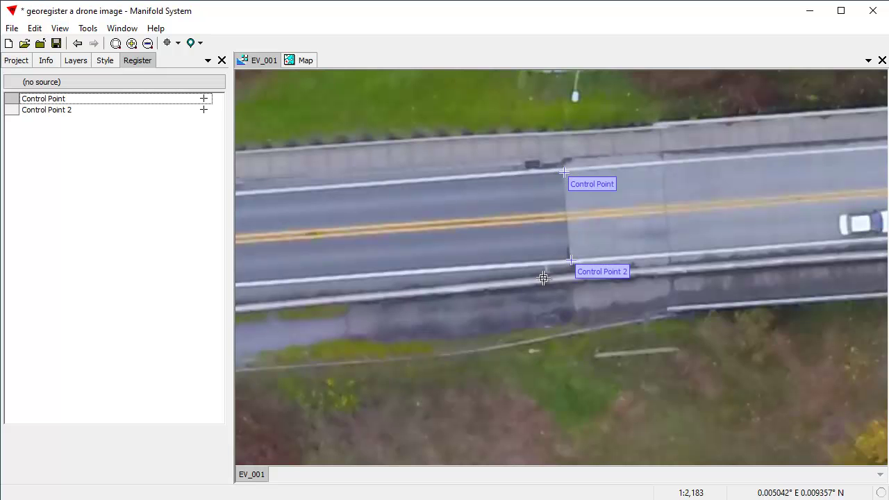
- Place Control Point 3 at the roof corner and Control Point 4 at the curb corner
click(77, 43)
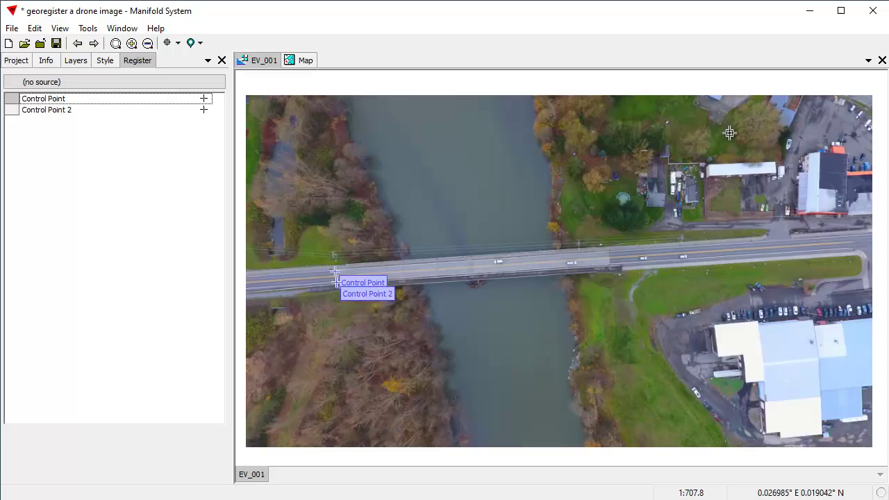
scroll(729, 133, up, 2)
click(552, 280)
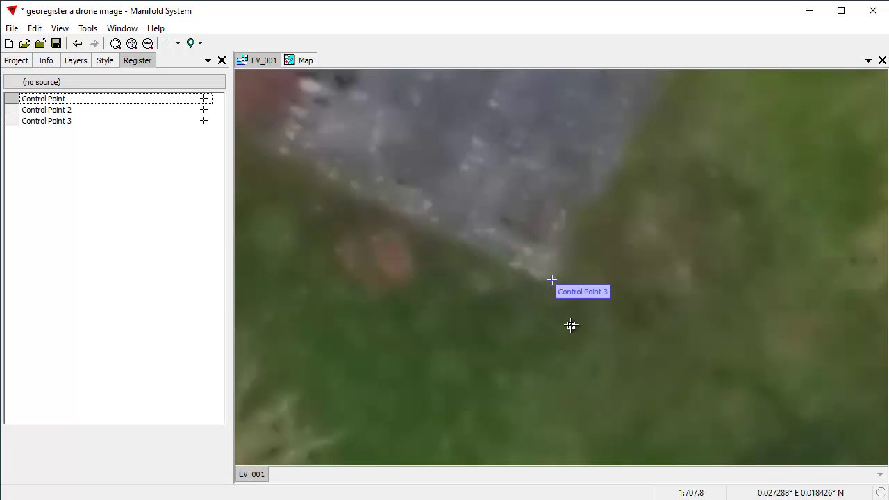
click(77, 43)
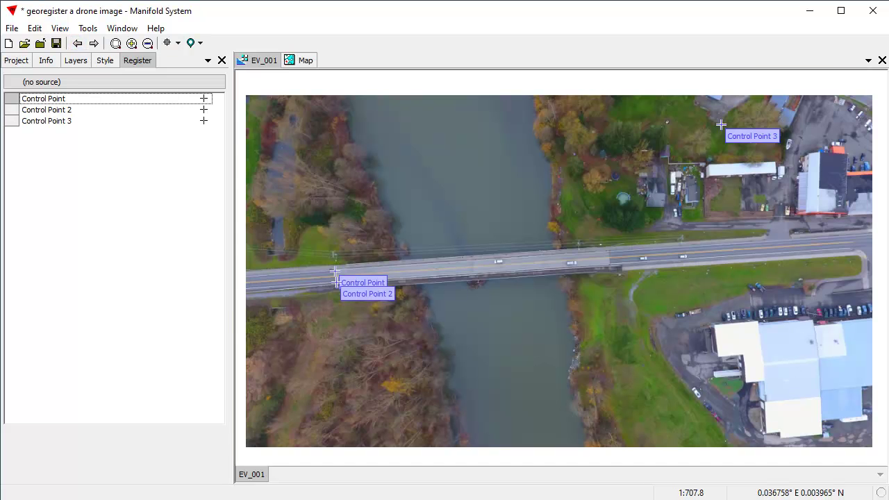
scroll(777, 246, up, 4)
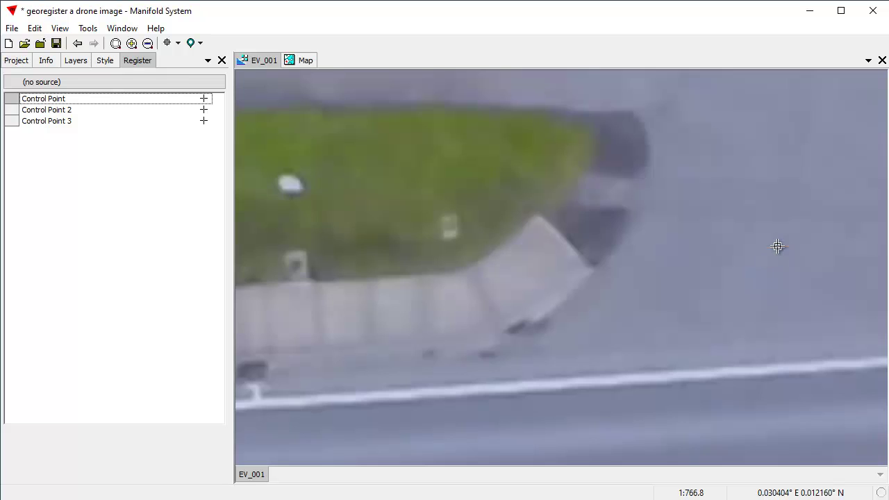
click(594, 270)
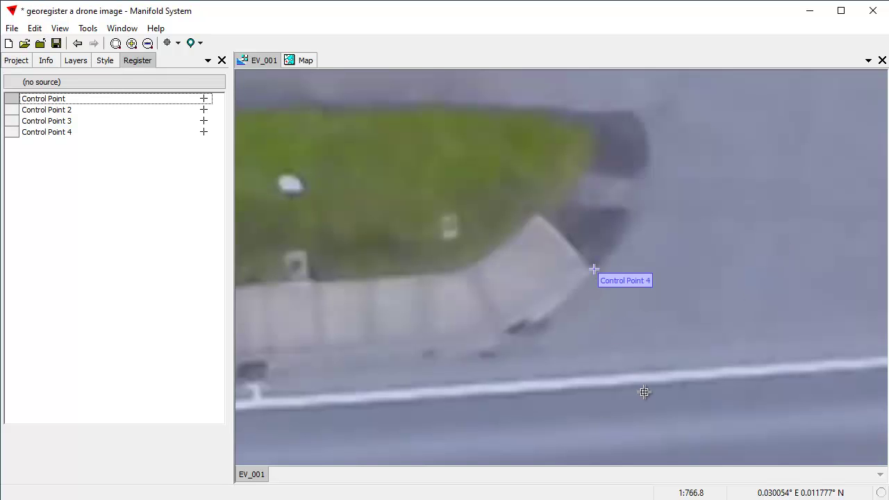
- Place Control Point 5 at the east road corner and Control Point 6 at the building's lower corner
click(77, 43)
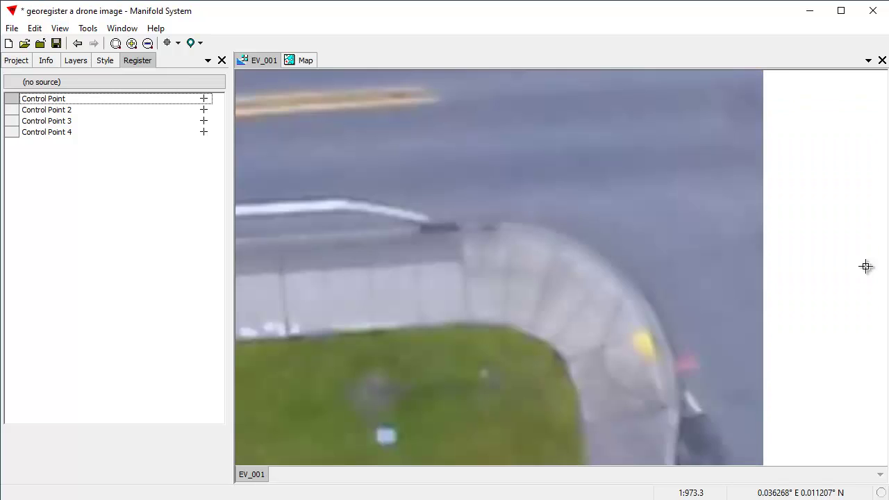
scroll(866, 262, up, 3)
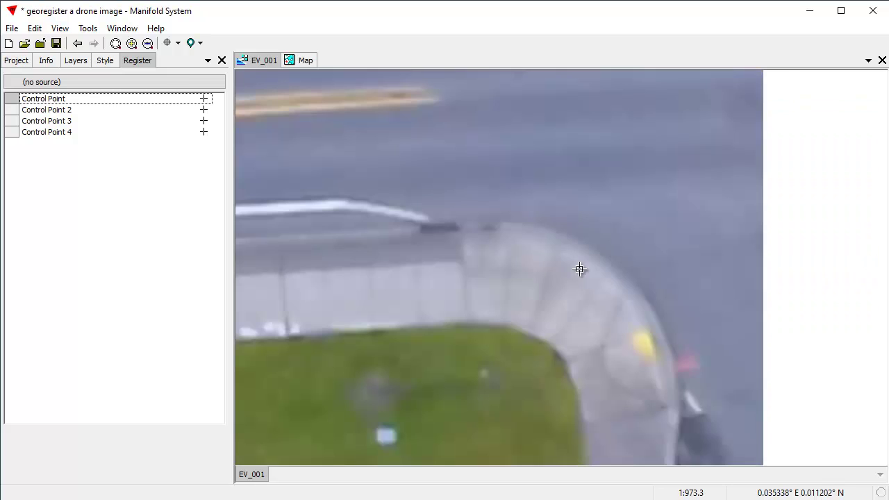
click(463, 261)
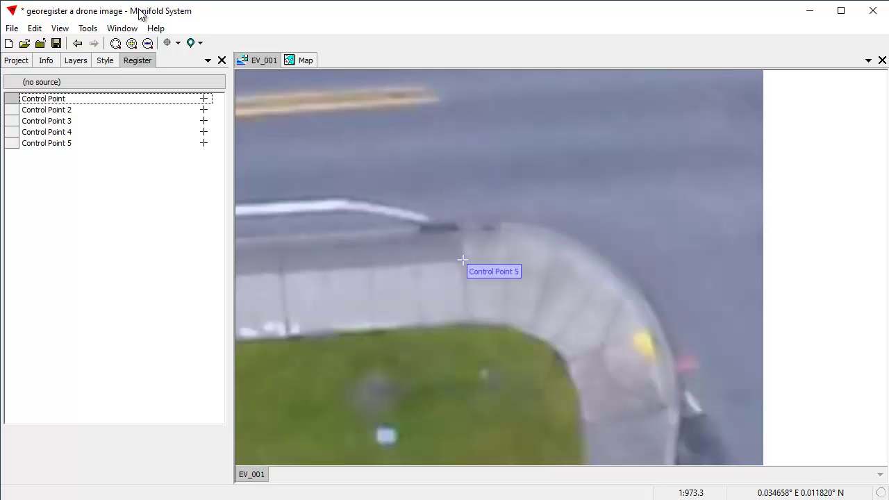
click(77, 43)
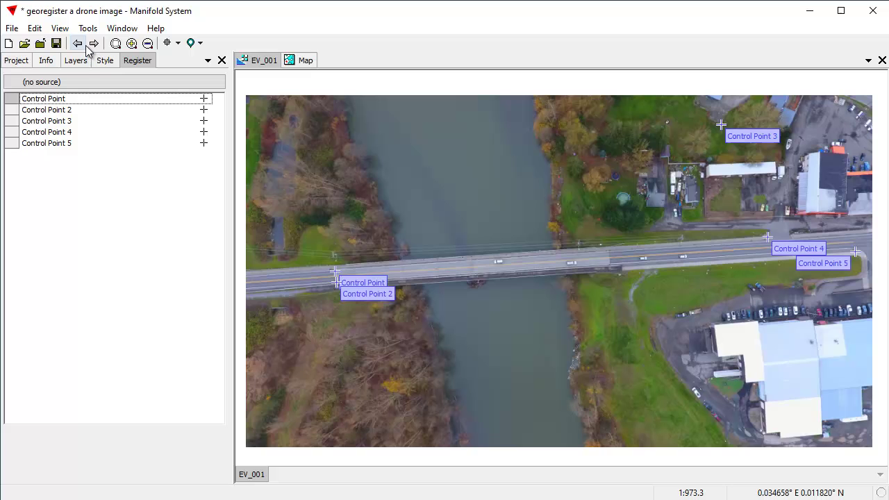
drag(831, 410, 856, 435)
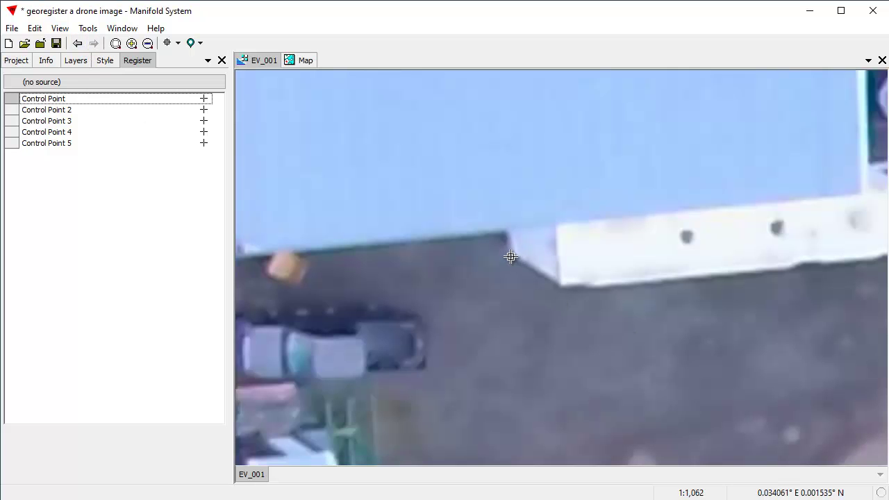
click(512, 254)
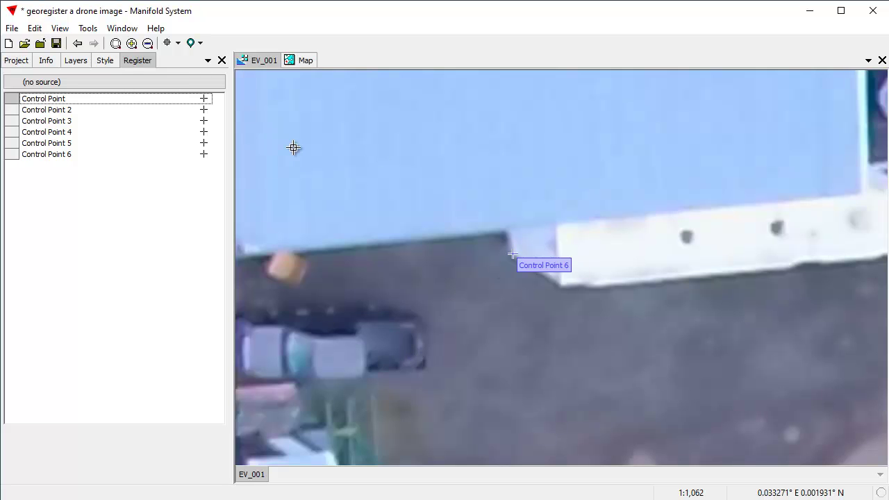
click(78, 44)
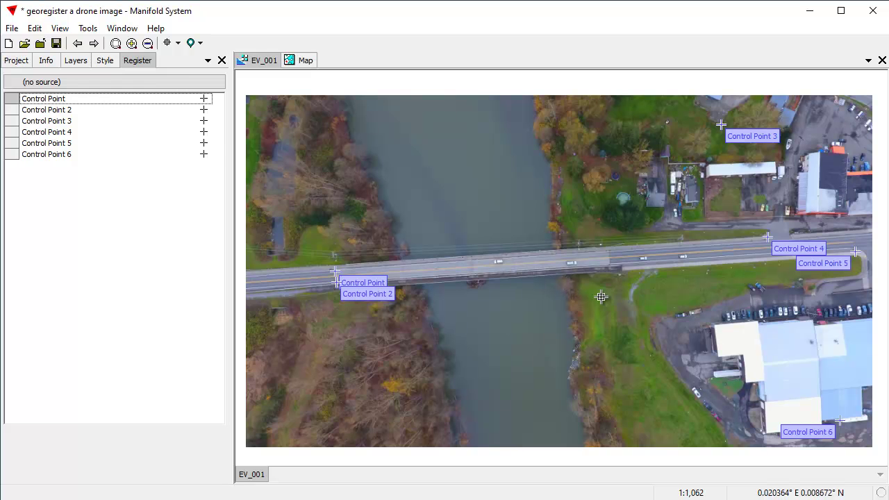
- On the satellite Map, choose EV_001 as the Register source and switch to Edit Control Points
click(303, 60)
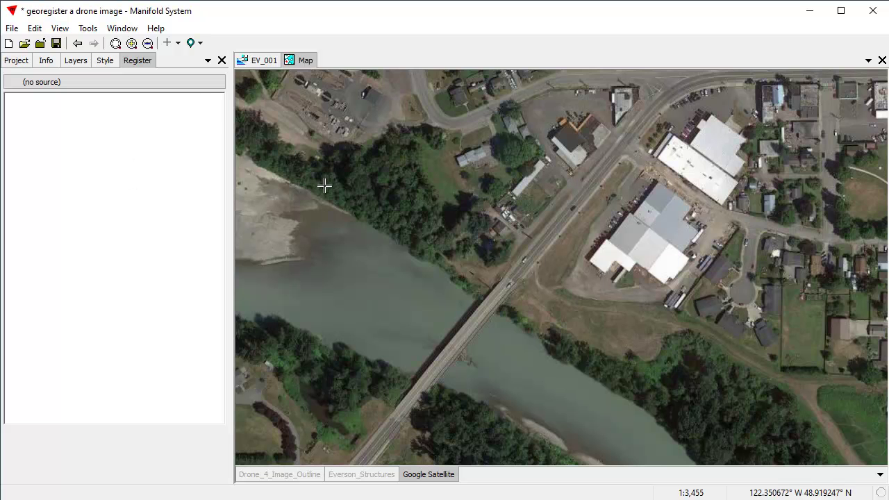
click(111, 83)
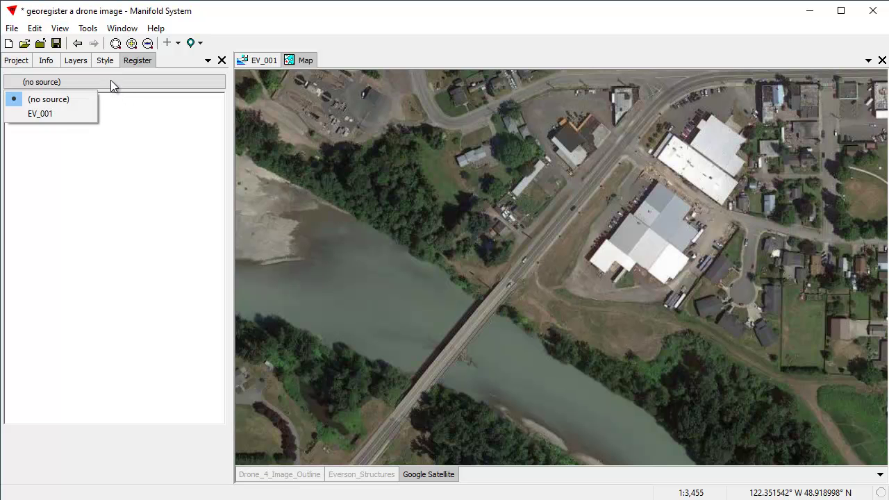
click(62, 113)
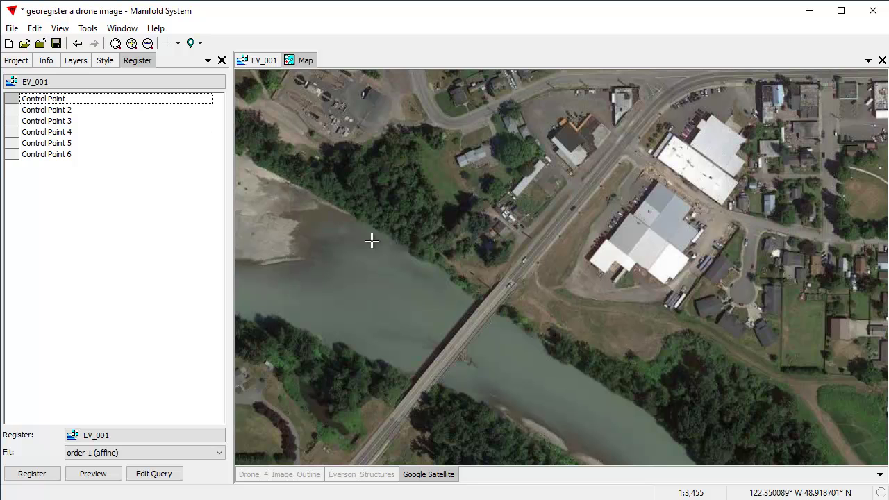
click(178, 43)
click(211, 138)
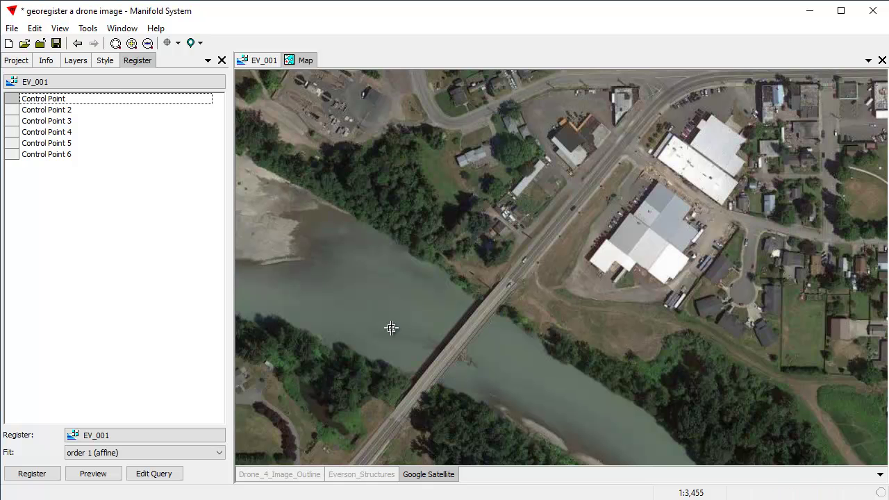
- Float EV_001 and the Map into side-by-side windows and zoom out the drone image
drag(264, 66, 291, 85)
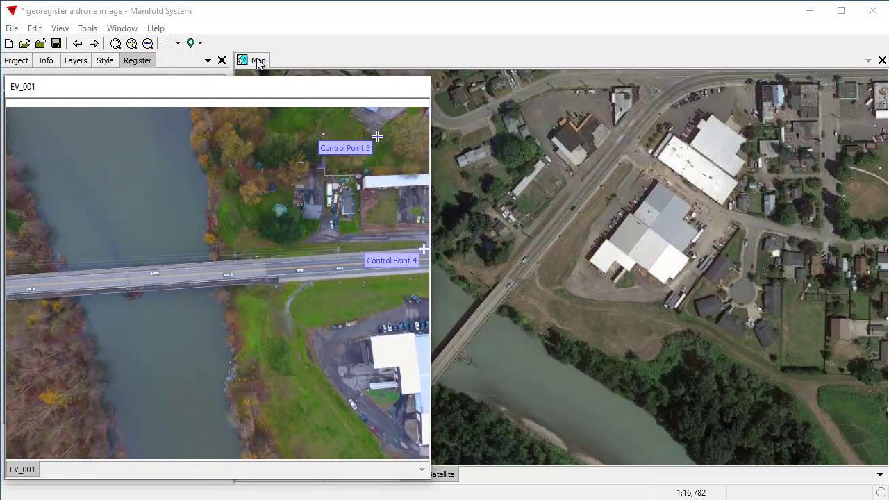
drag(257, 63, 650, 91)
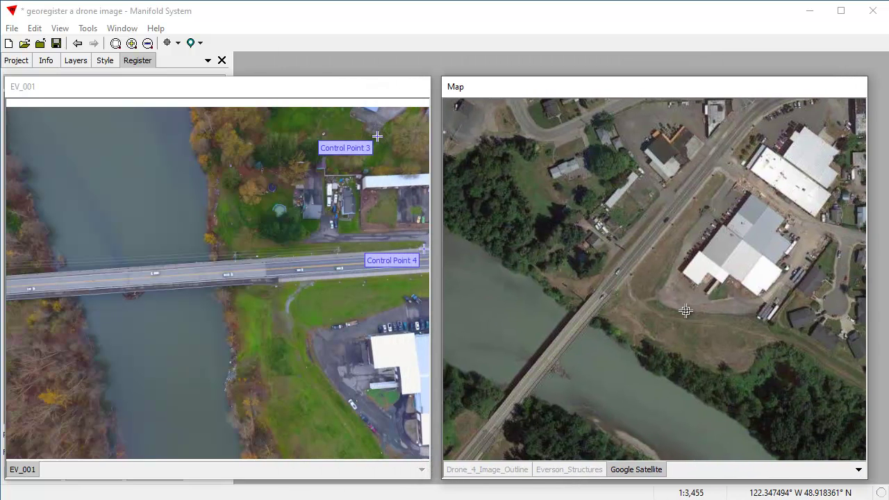
scroll(218, 291, down, 2)
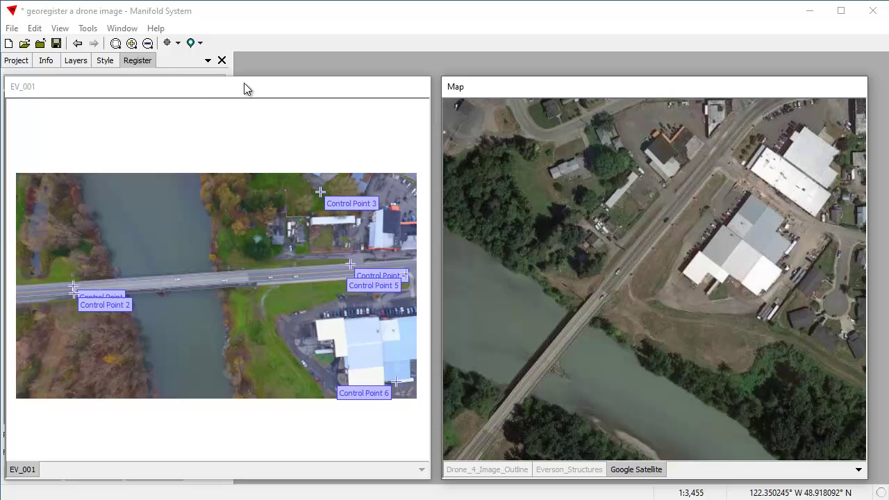
- Place Control Point 1 on the Map's bridge roadway and float the control point list aside
click(176, 93)
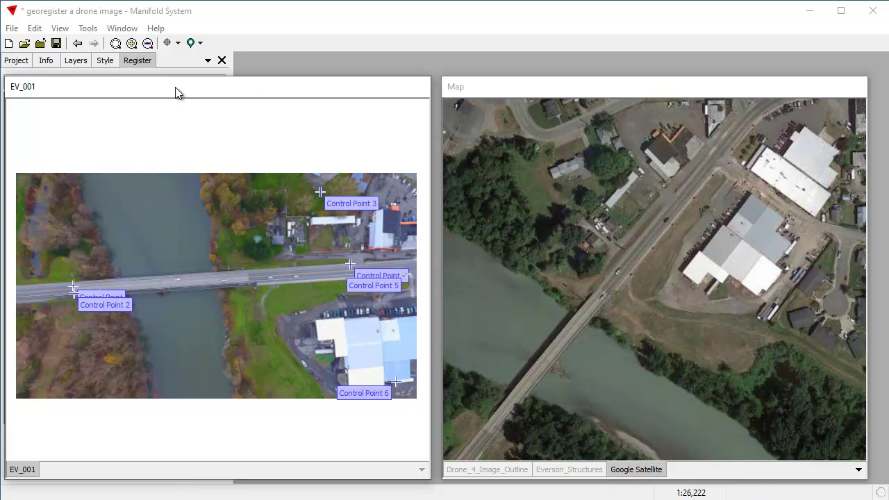
click(612, 91)
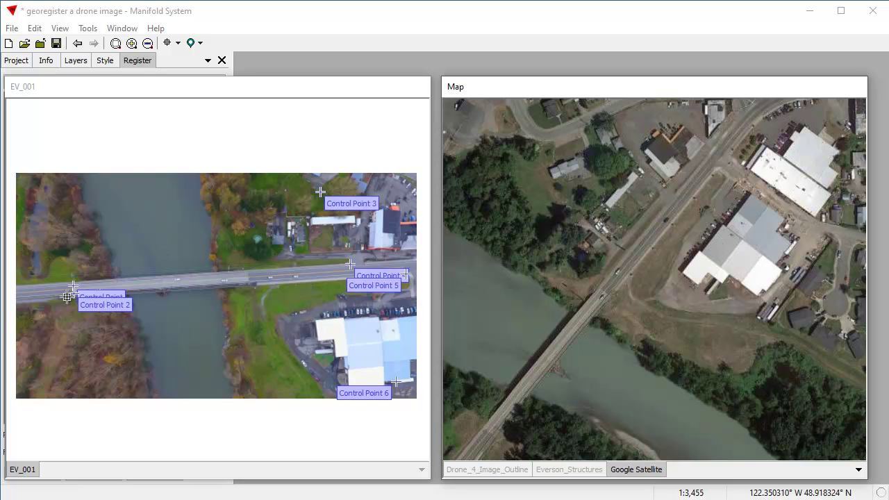
drag(466, 420, 513, 450)
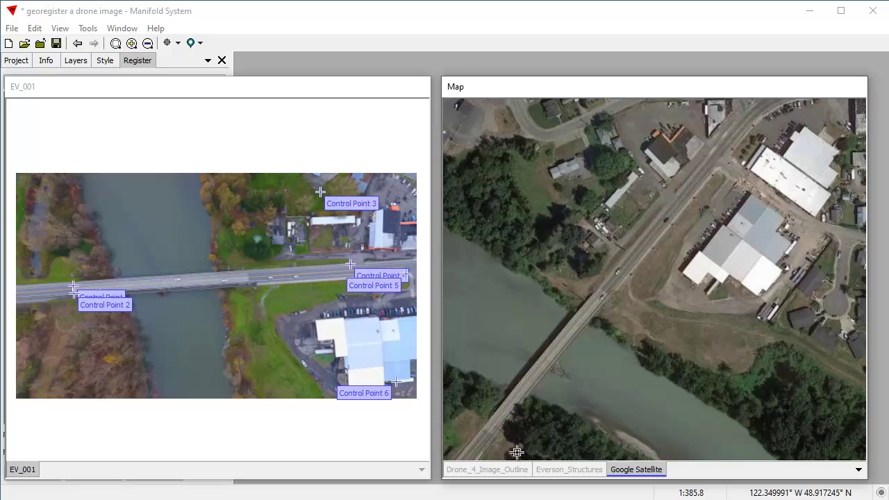
scroll(516, 452, up, 5)
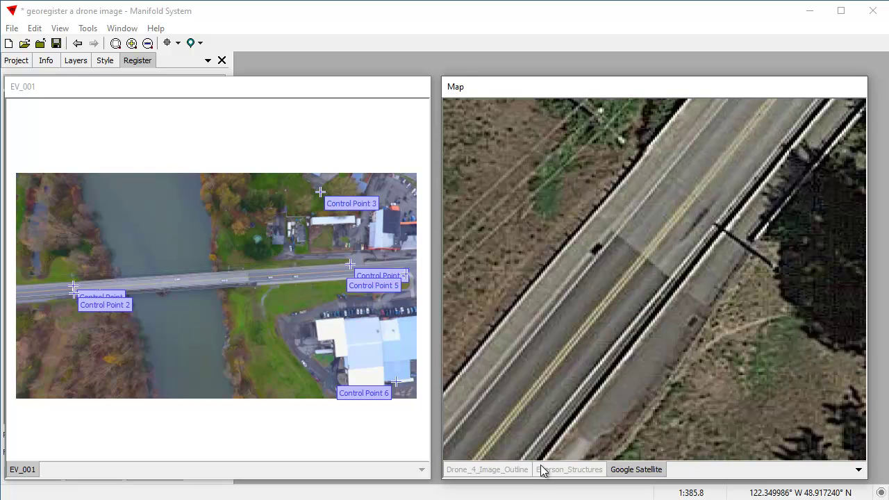
click(617, 235)
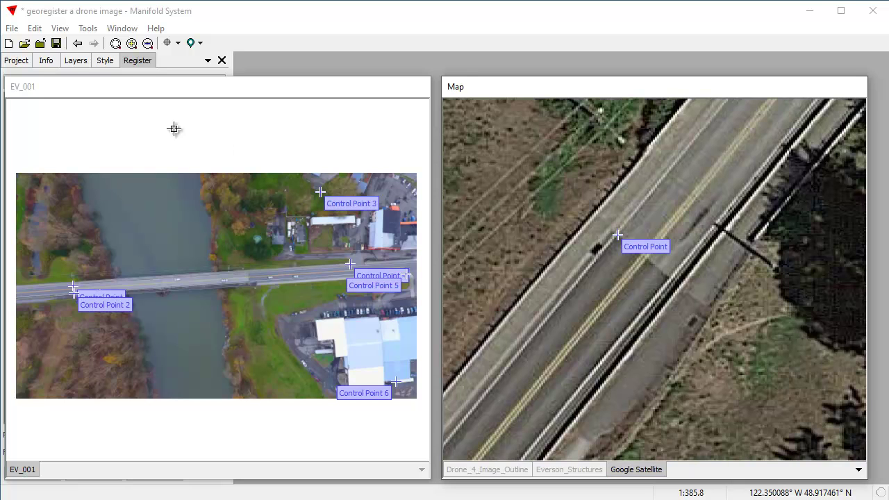
double_click(136, 61)
drag(229, 336, 203, 357)
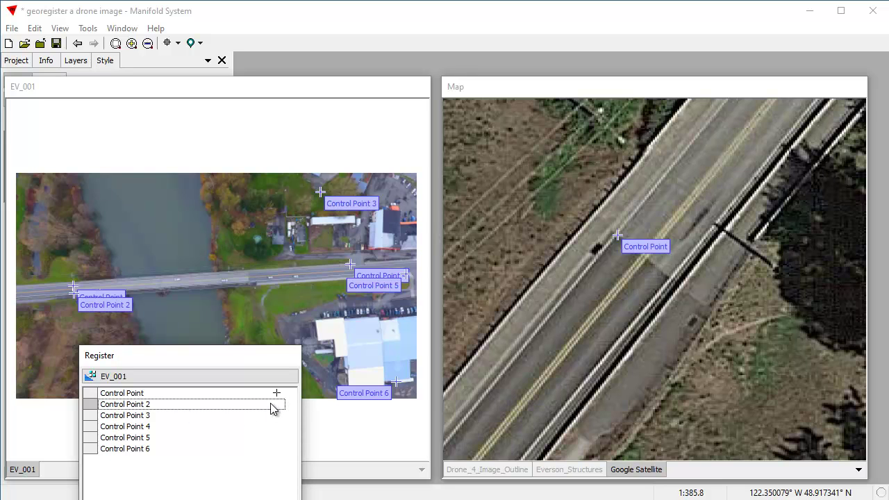
- Place Control Points 2 and 4 on the satellite map's roadway and road edge
click(670, 277)
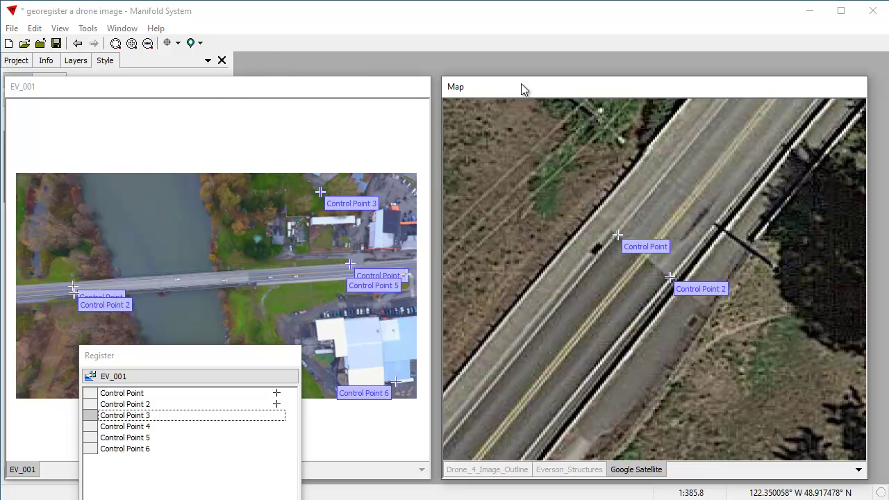
click(77, 44)
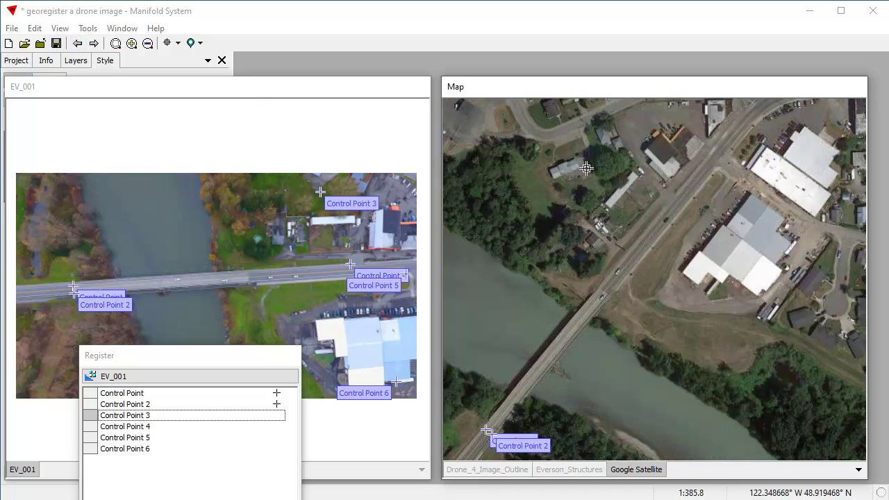
scroll(592, 177, up, 3)
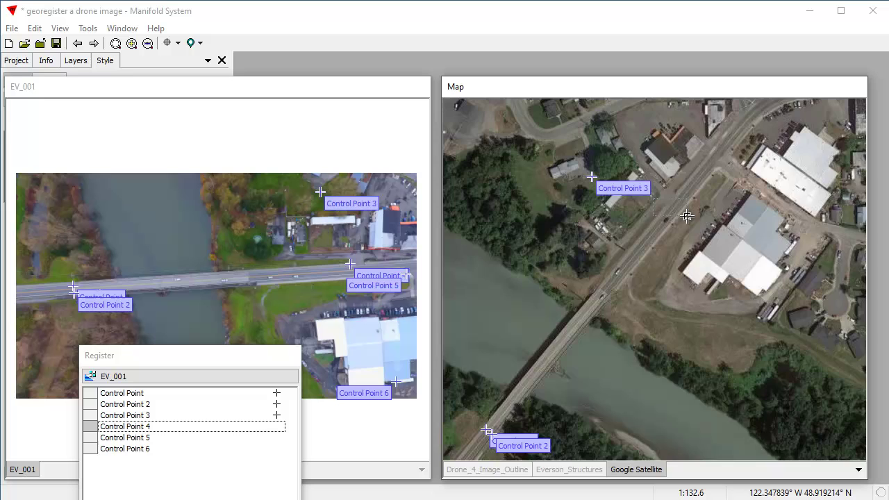
scroll(678, 222, up, 5)
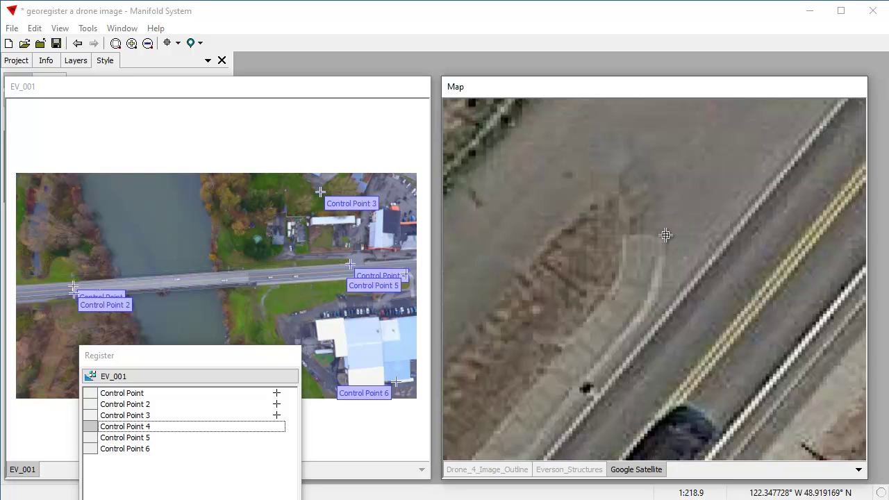
click(664, 236)
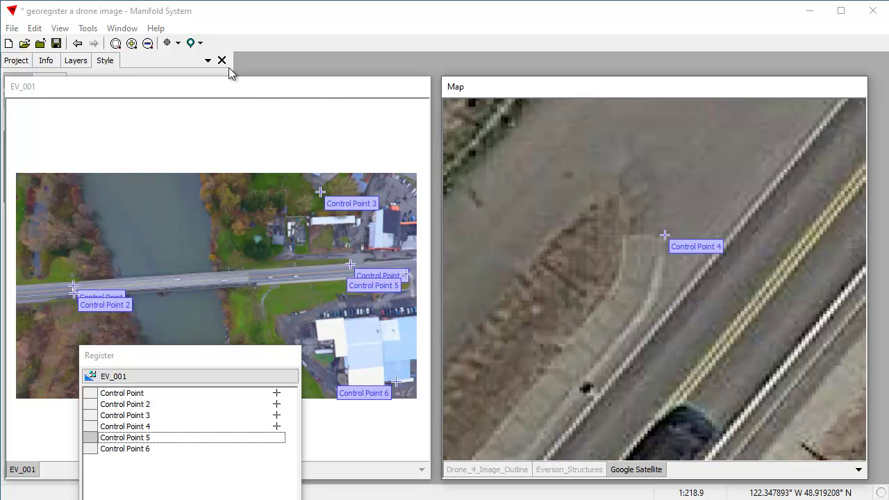
- Place Control Point 5 at the road curb and Control Point 6 at the building corner
click(77, 43)
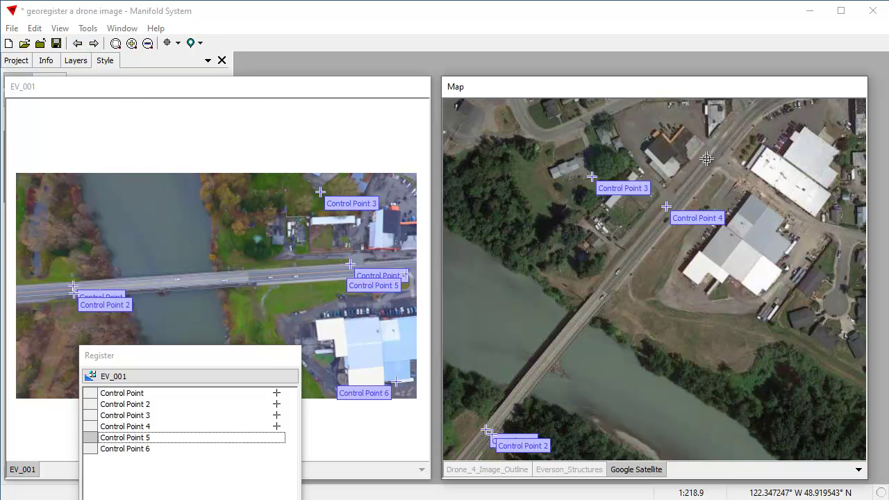
scroll(723, 180, up, 5)
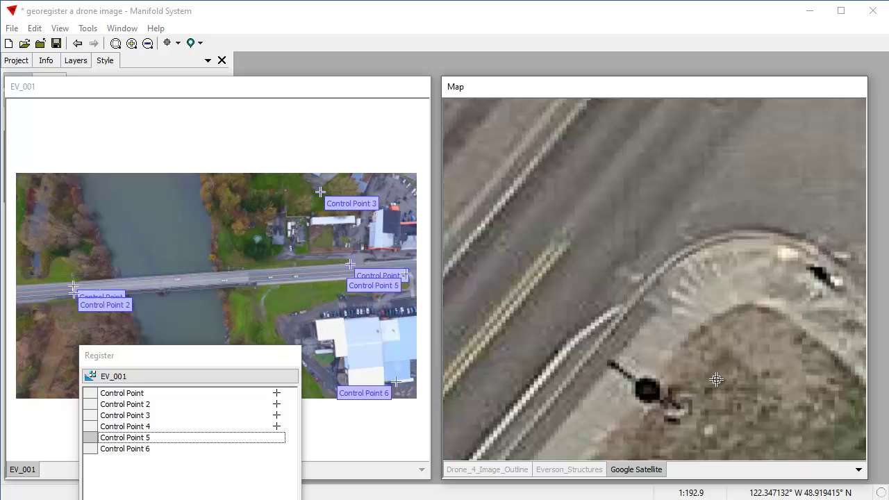
click(658, 311)
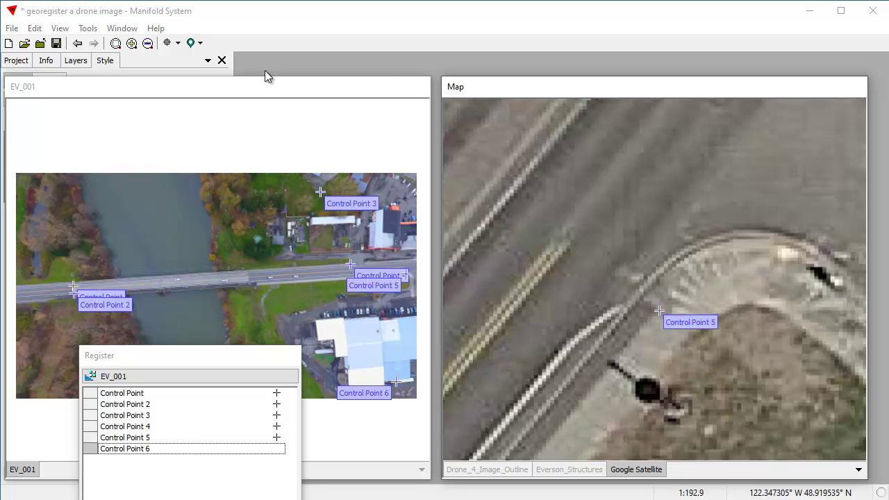
click(77, 43)
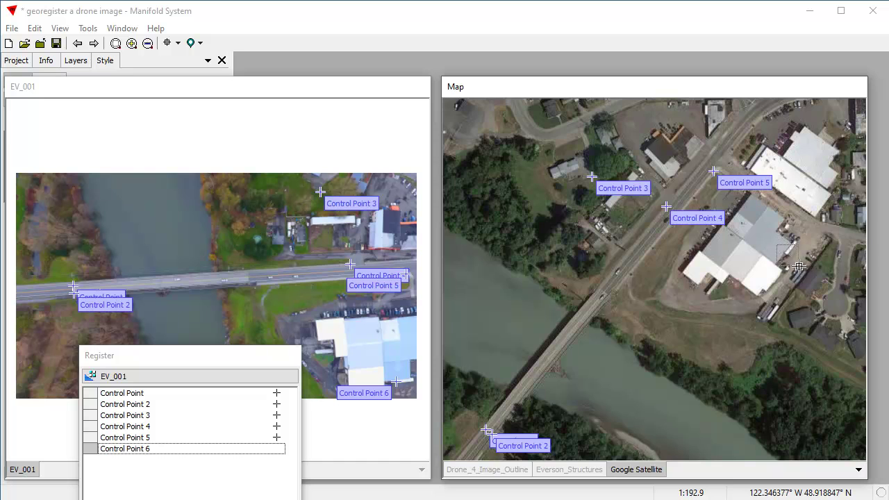
scroll(797, 266, up, 5)
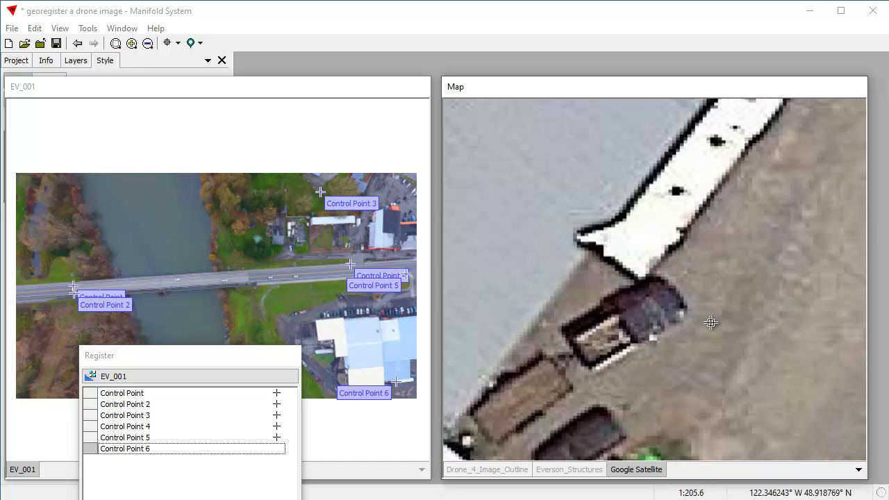
click(641, 280)
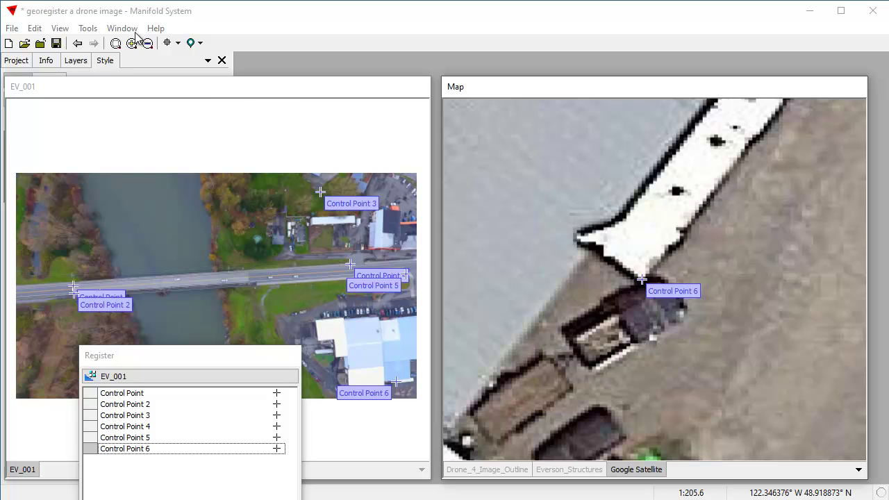
click(77, 43)
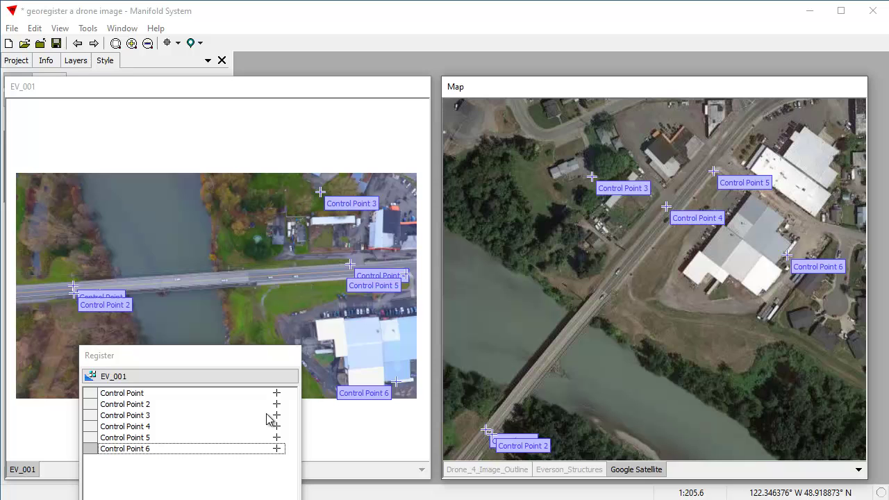
- Reactivate the Map window and bring the control point list back up
click(327, 84)
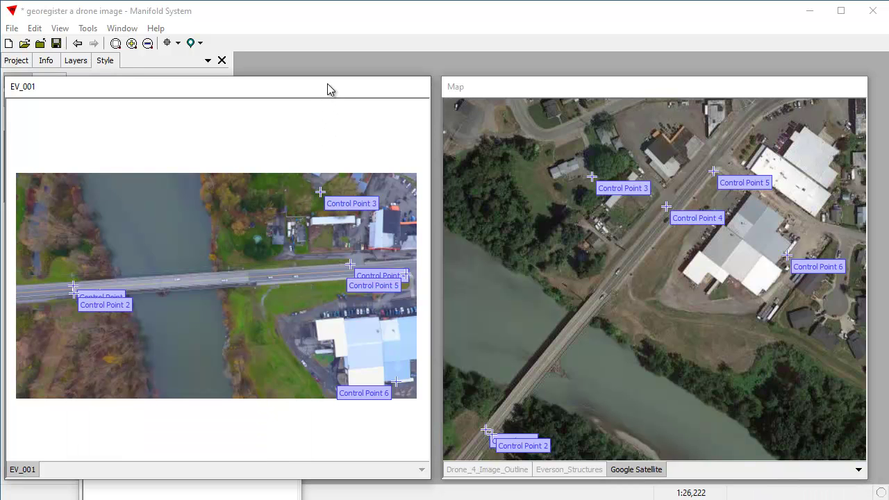
click(688, 100)
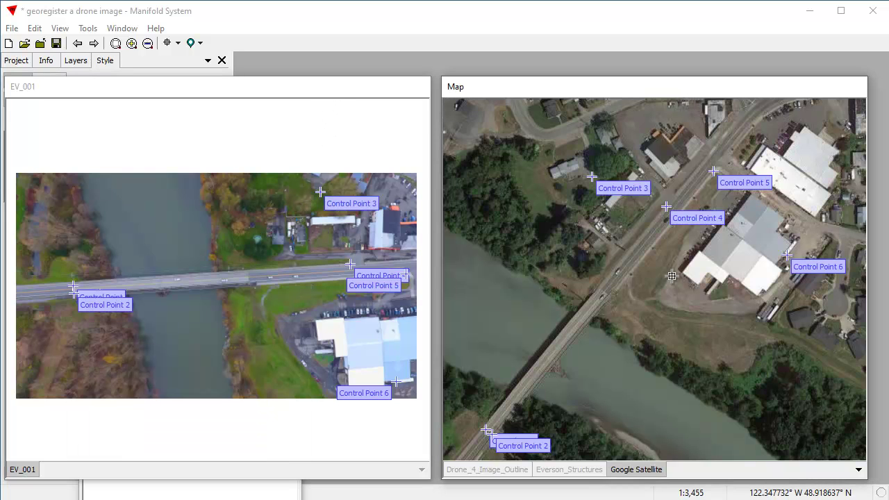
click(220, 491)
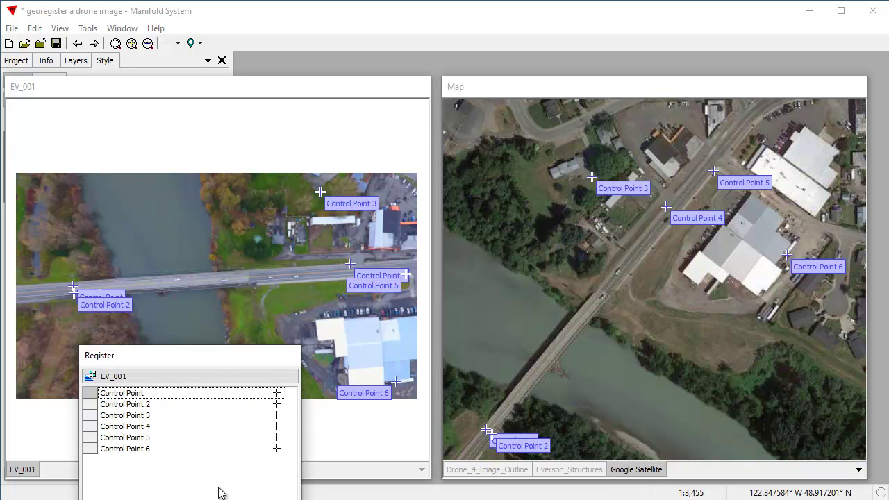
- Maximize both windows, dock the Register pane, and preview the order 1 (affine) fit
double_click(307, 87)
double_click(623, 95)
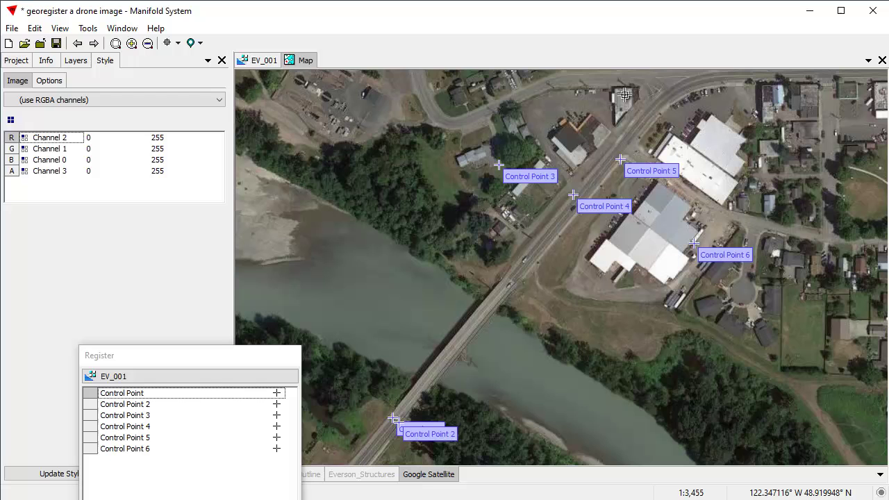
double_click(220, 358)
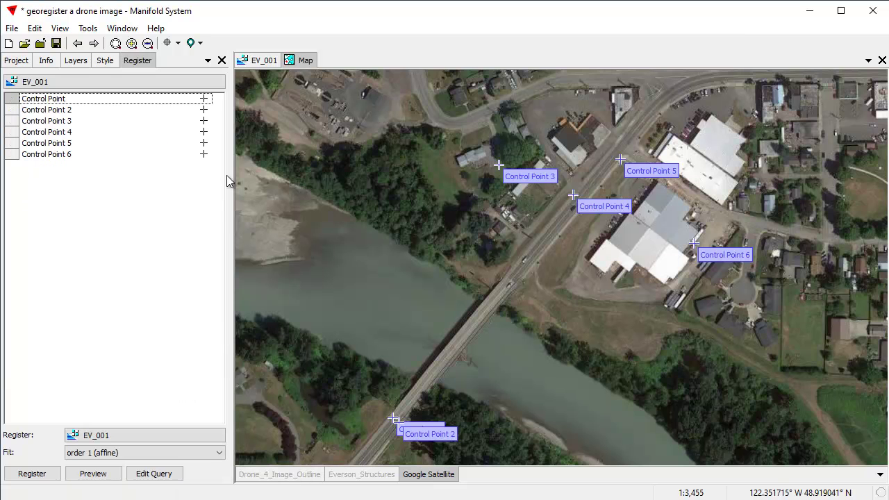
click(115, 453)
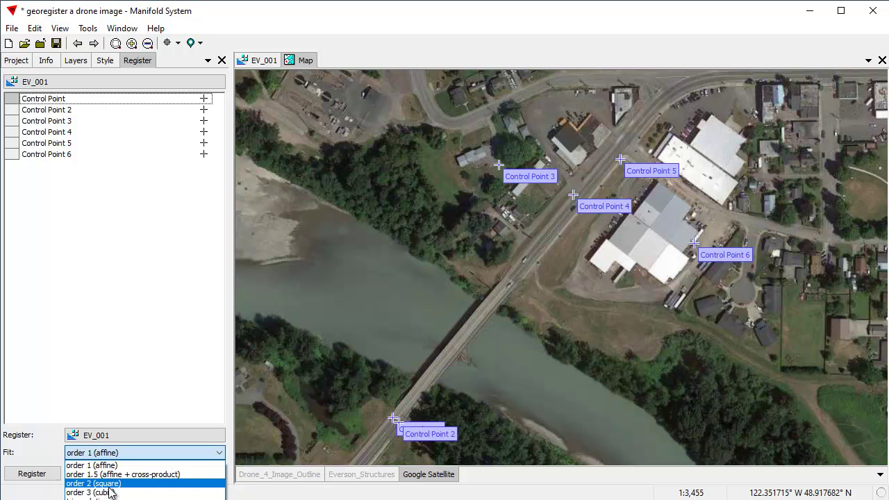
click(119, 460)
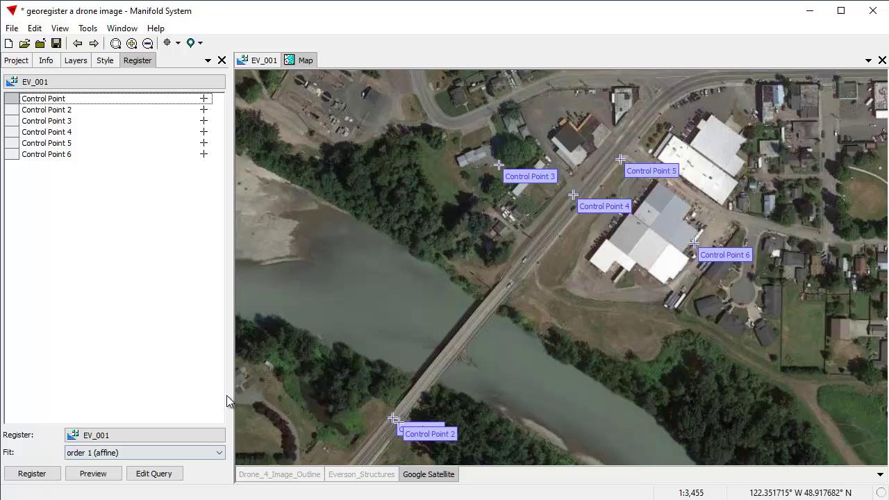
click(102, 475)
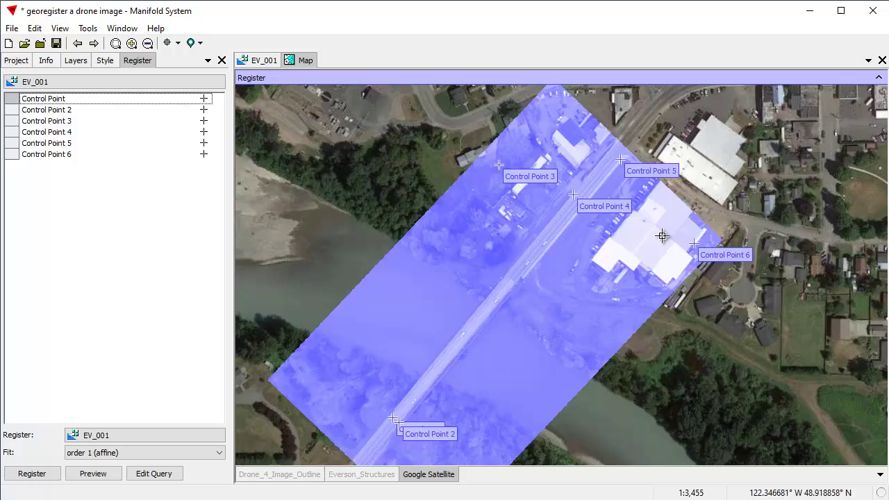
- Zoom to Control Point 5 and limit the preview to a narrowed left portion of the map
scroll(627, 156, up, 2)
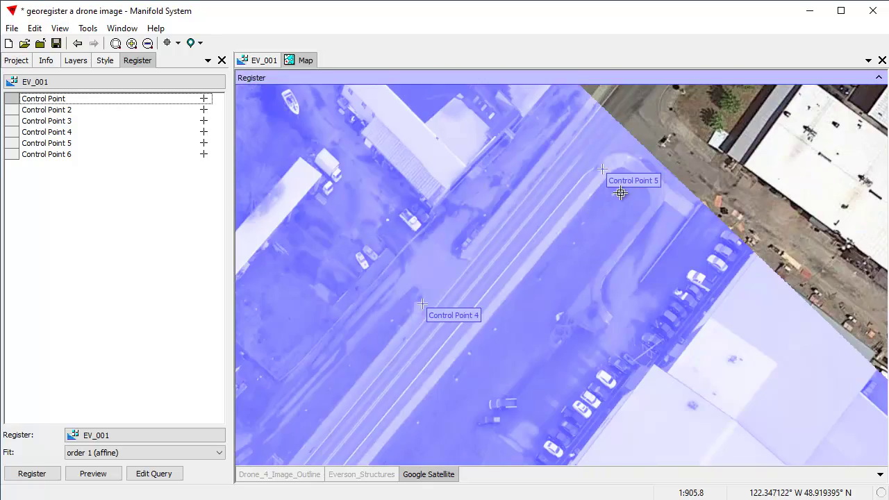
drag(621, 189, 551, 272)
scroll(551, 271, up, 2)
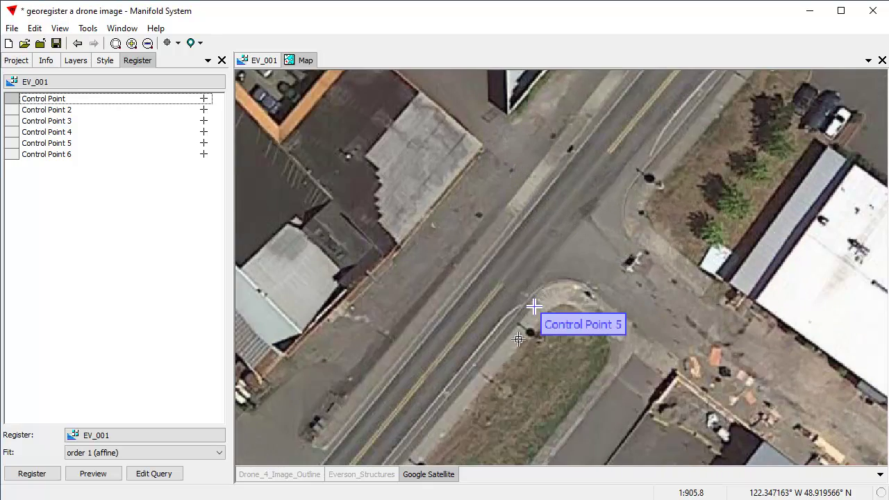
scroll(519, 340, up, 1)
drag(519, 341, 584, 254)
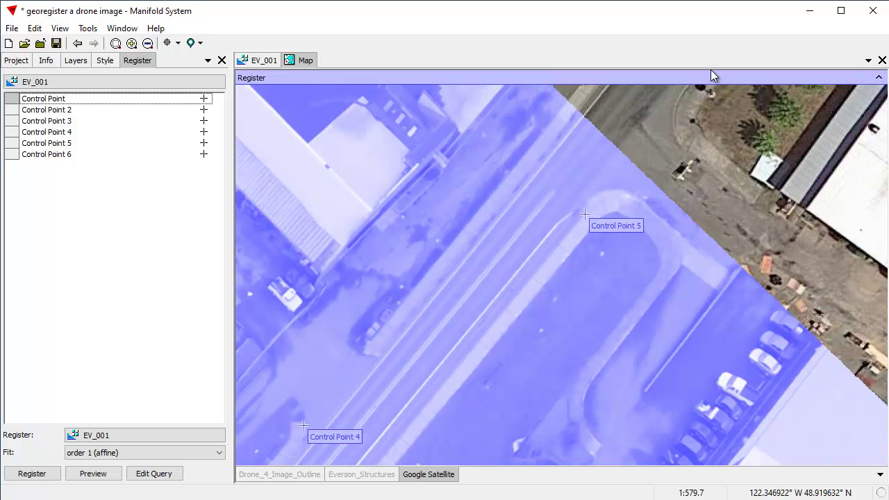
right_click(702, 77)
click(748, 116)
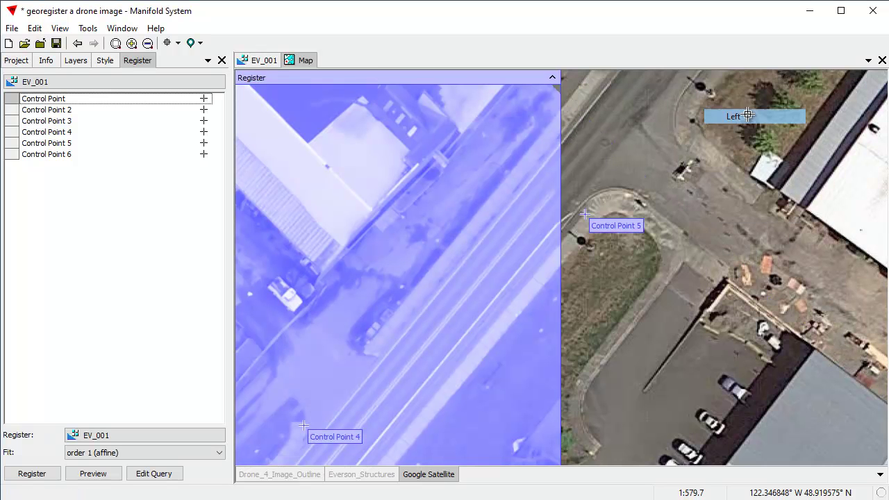
drag(562, 307, 486, 331)
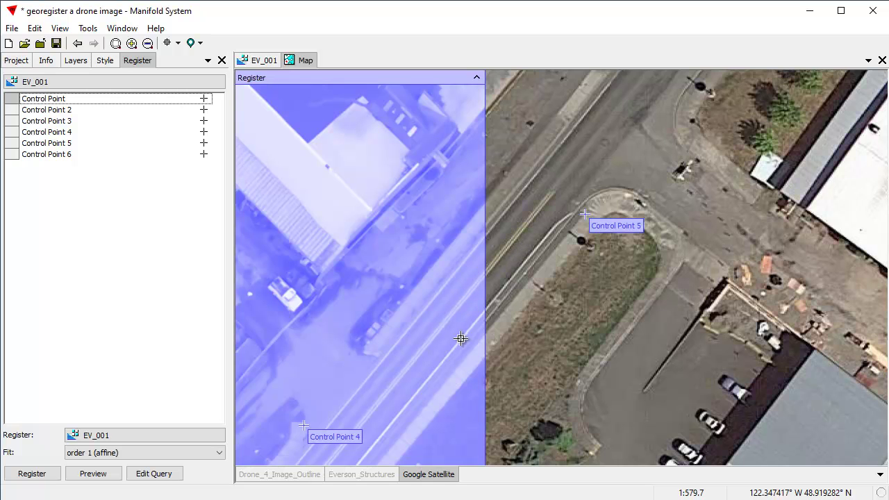
- Set the fit to order 1.5 and regenerate the preview
click(166, 454)
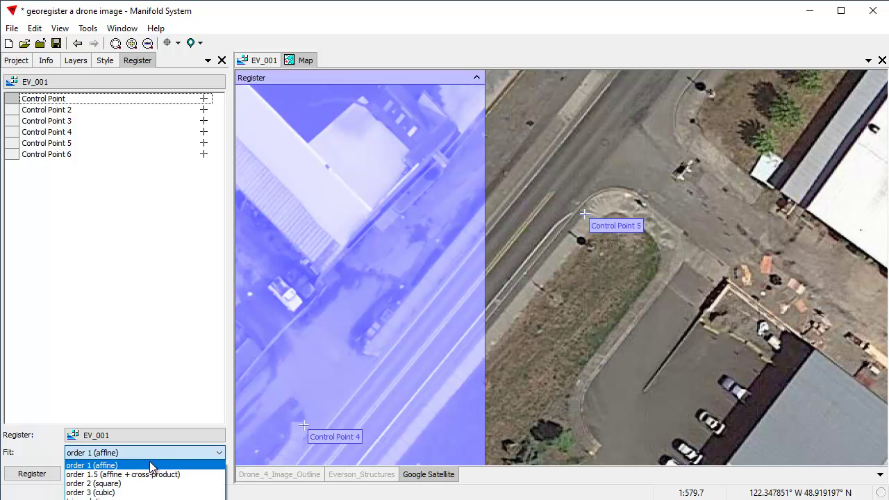
click(152, 479)
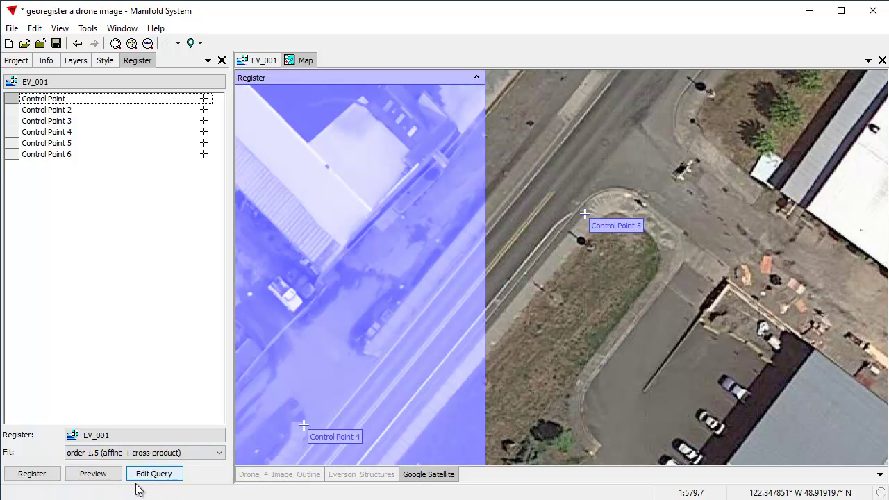
click(93, 474)
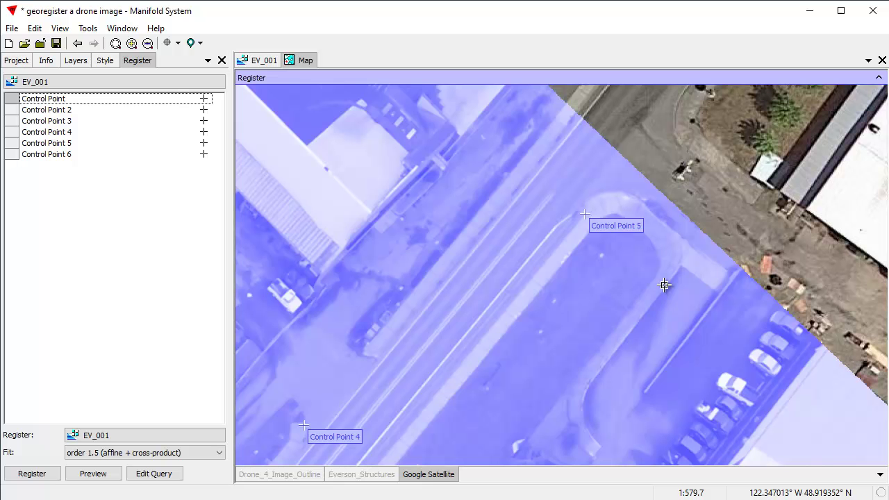
- Toggle the preview on and off to compare, then restrict it to a narrowed left part
click(594, 77)
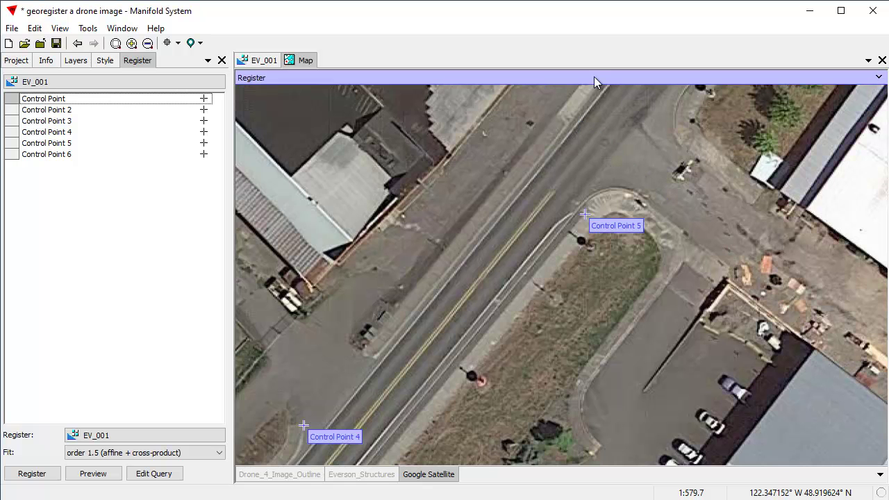
click(593, 75)
click(595, 75)
click(596, 77)
click(596, 77)
click(598, 76)
right_click(602, 76)
click(643, 119)
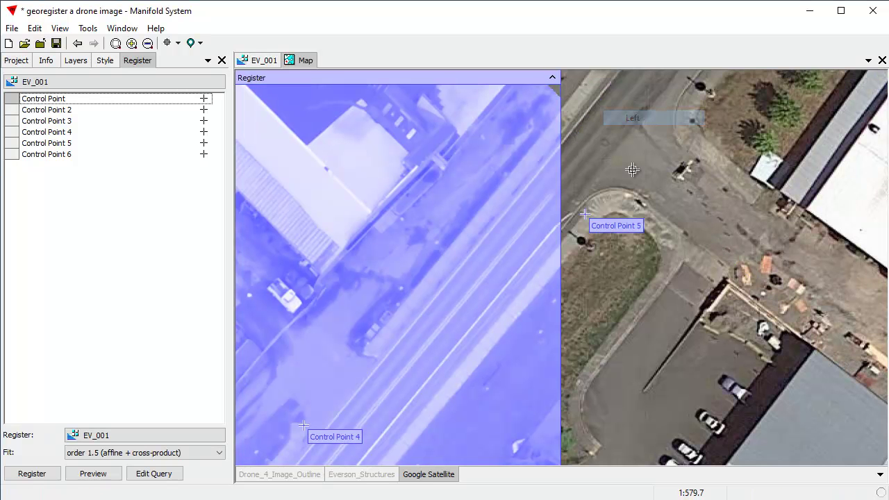
drag(561, 305, 519, 317)
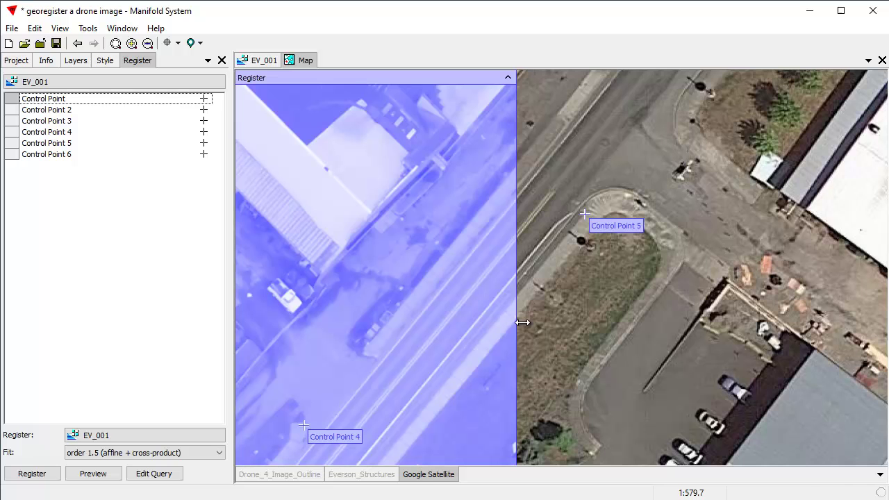
- Show the preview across the full view and zoom to the road edge near Control Point 2
right_click(454, 75)
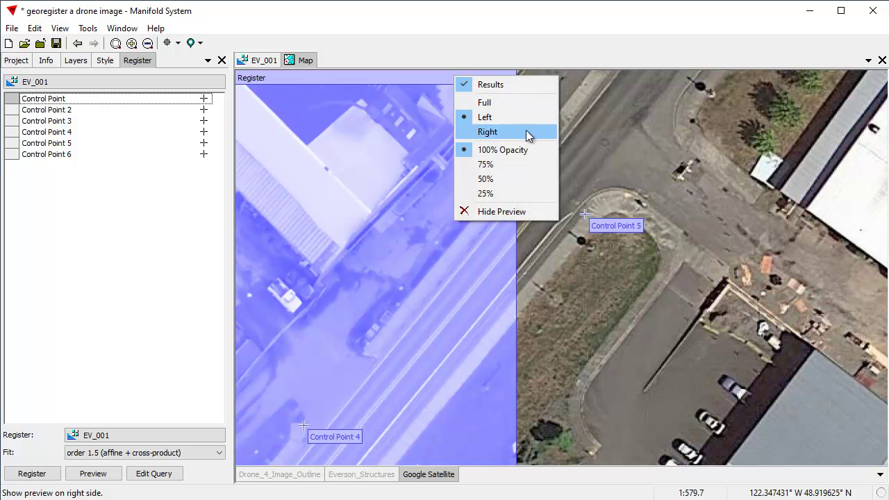
click(501, 102)
scroll(472, 350, down, 5)
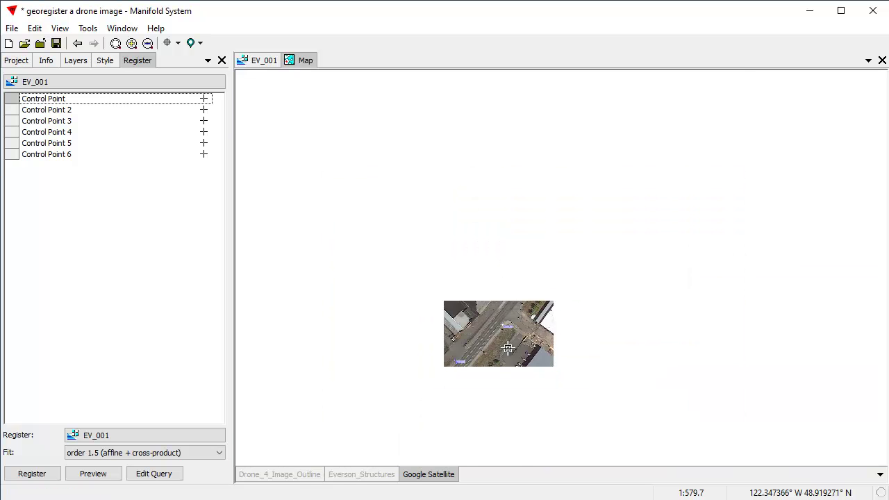
drag(440, 403, 656, 162)
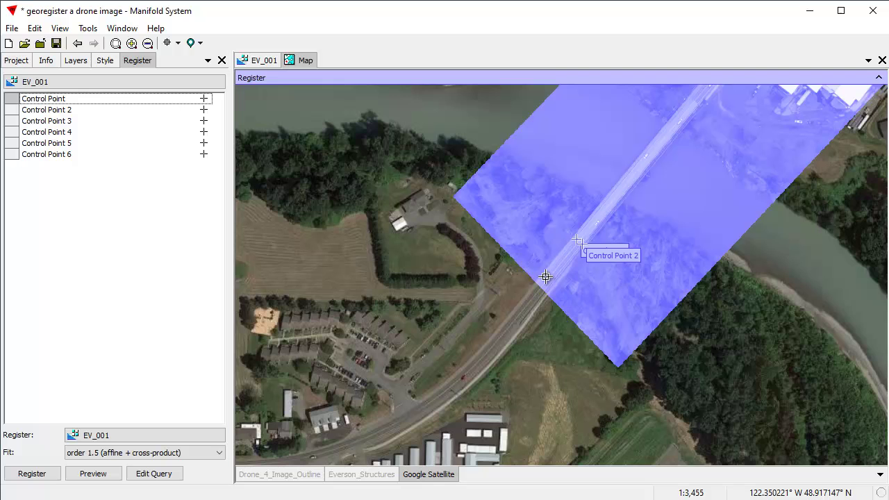
scroll(582, 324, up, 3)
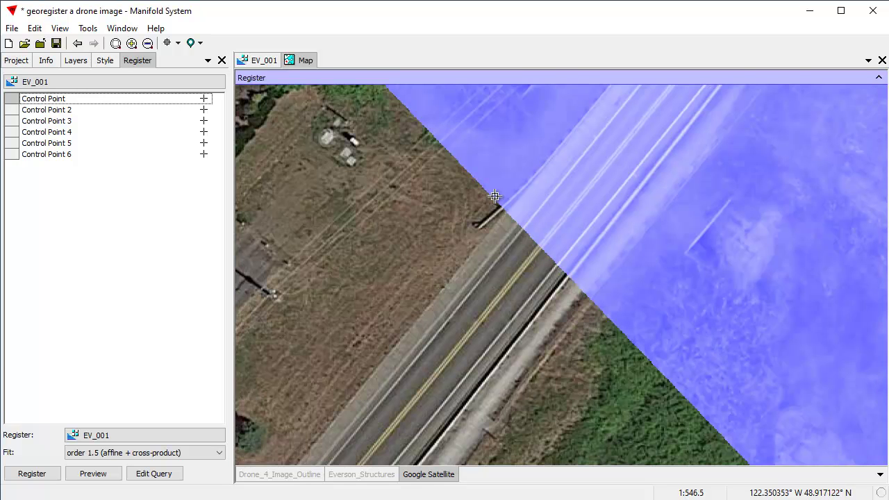
drag(490, 193, 581, 301)
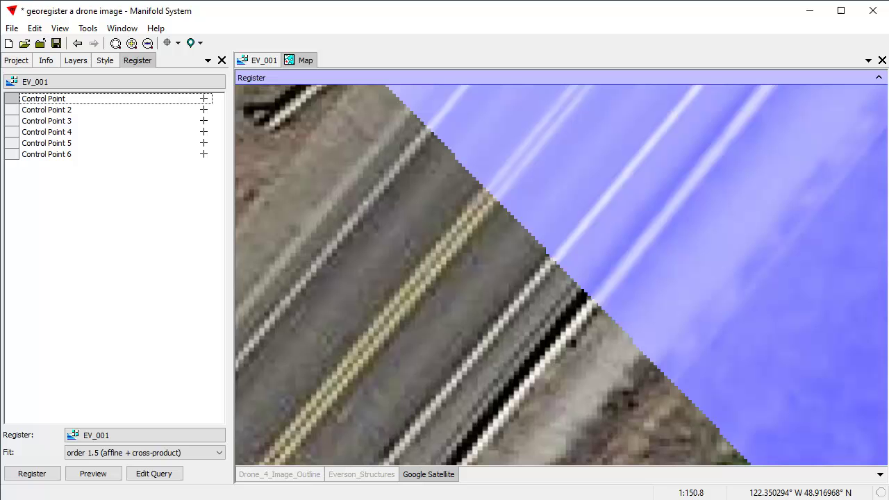
- Preview the order 2 (square) fit, then switch the fit to order 1 (affine)
click(149, 453)
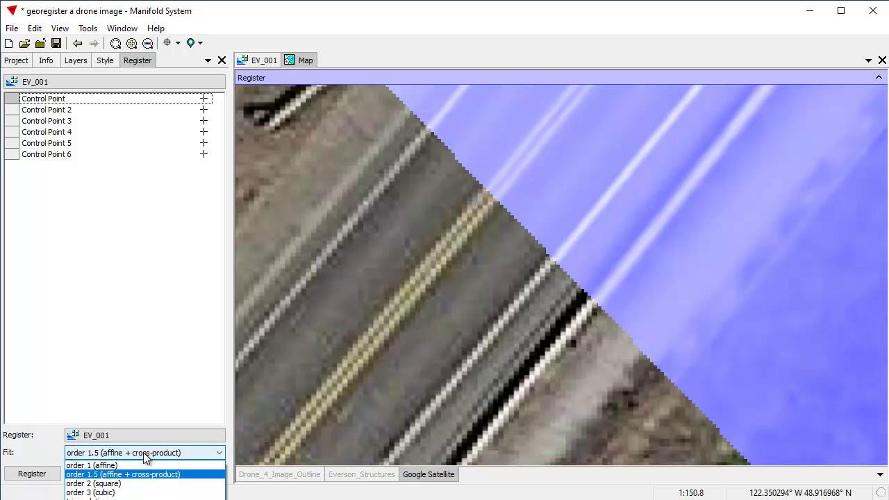
click(122, 484)
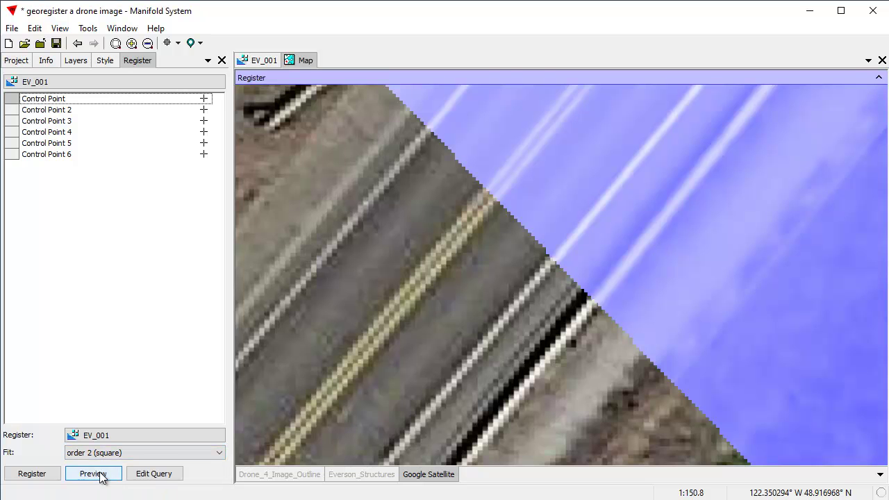
click(100, 475)
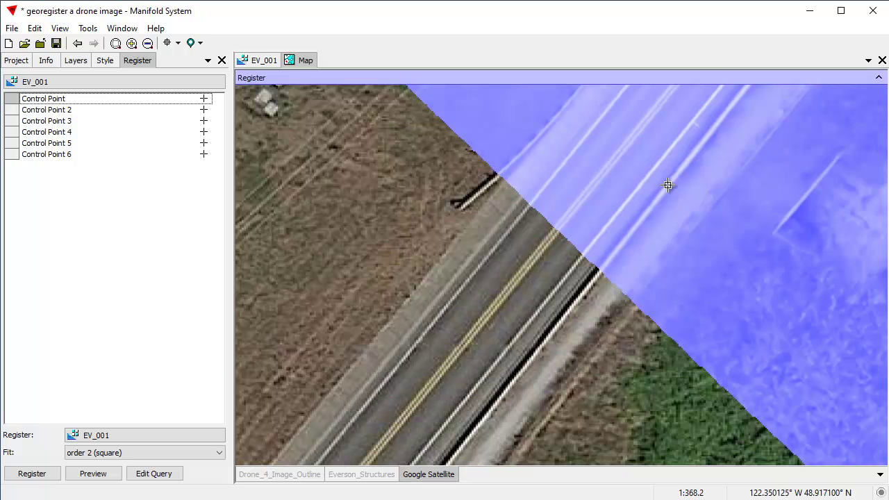
click(143, 453)
click(115, 466)
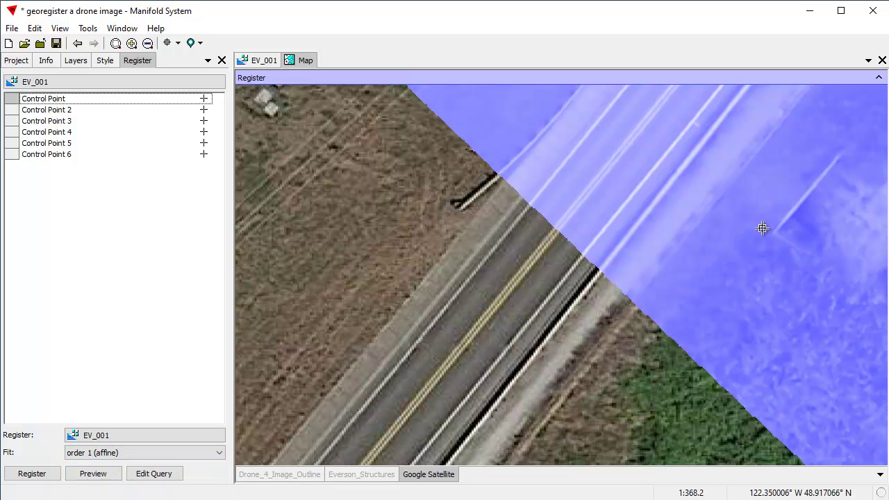
- Run the affine registration to create the EV_001 2 image, then zoom out on the map
click(30, 473)
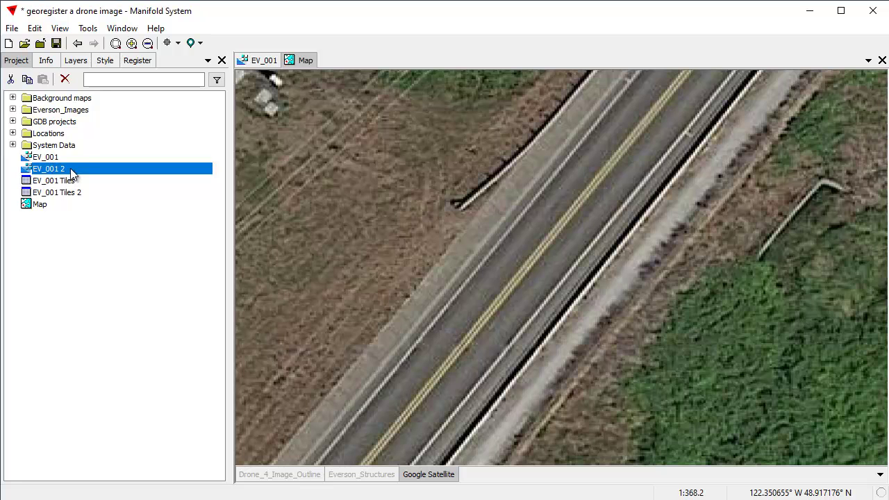
scroll(655, 238, down, 3)
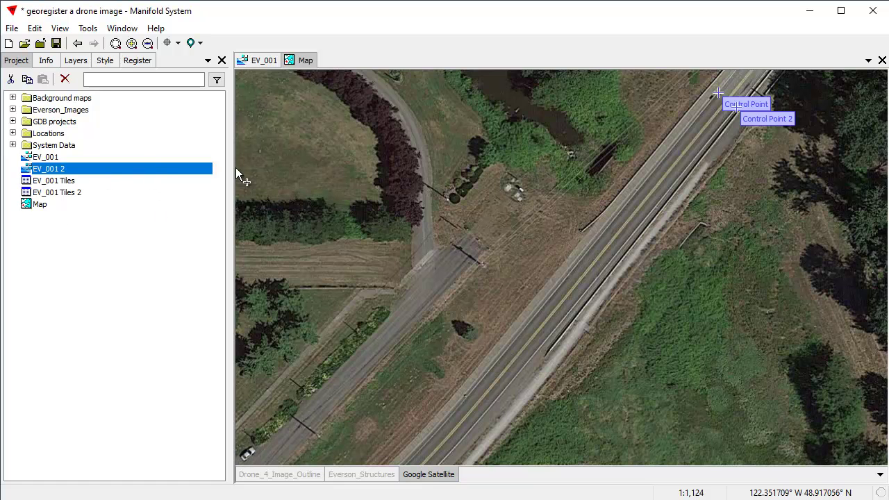
- Drop EV_001 2 onto the map and check its alignment along the road
drag(236, 169, 478, 167)
drag(645, 368, 484, 400)
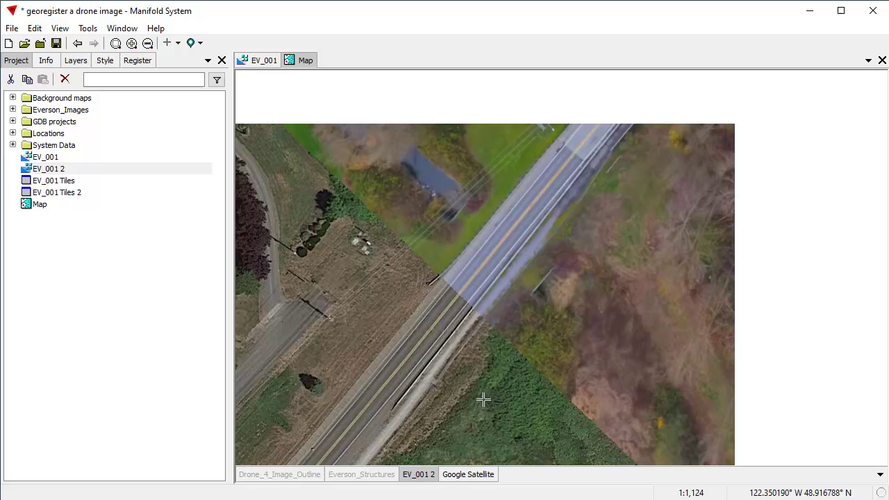
drag(414, 280, 489, 349)
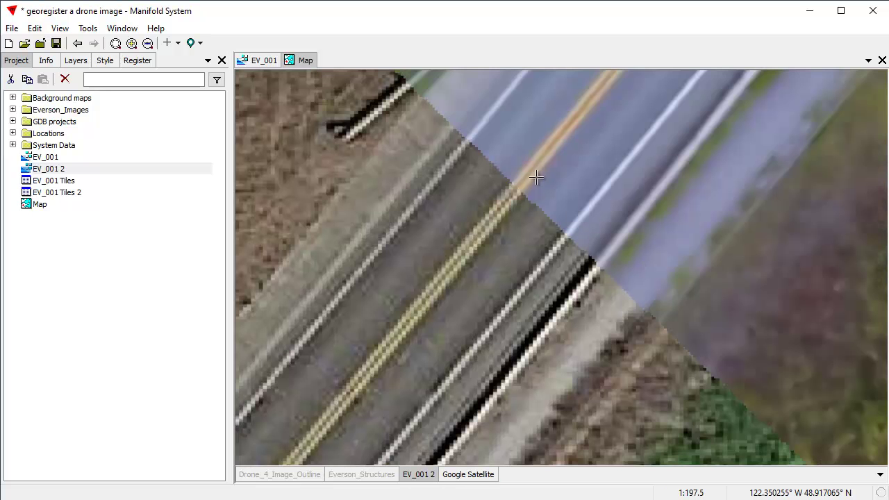
drag(459, 140, 393, 247)
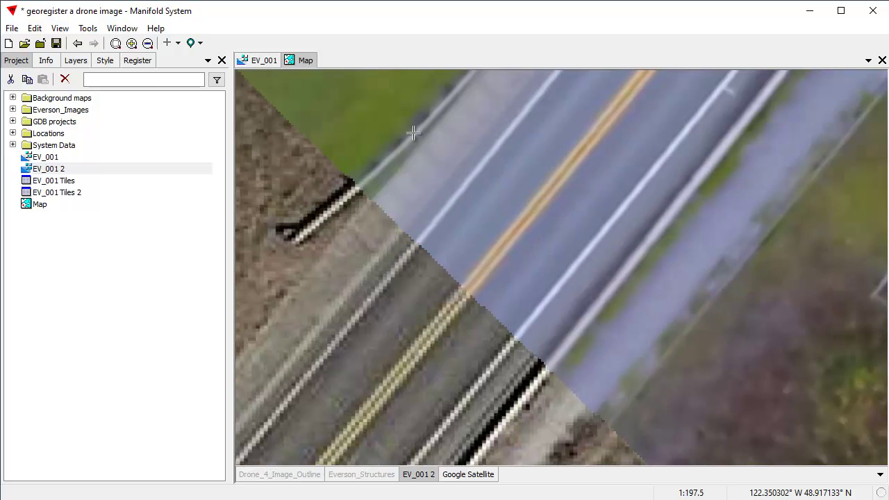
scroll(728, 220, down, 3)
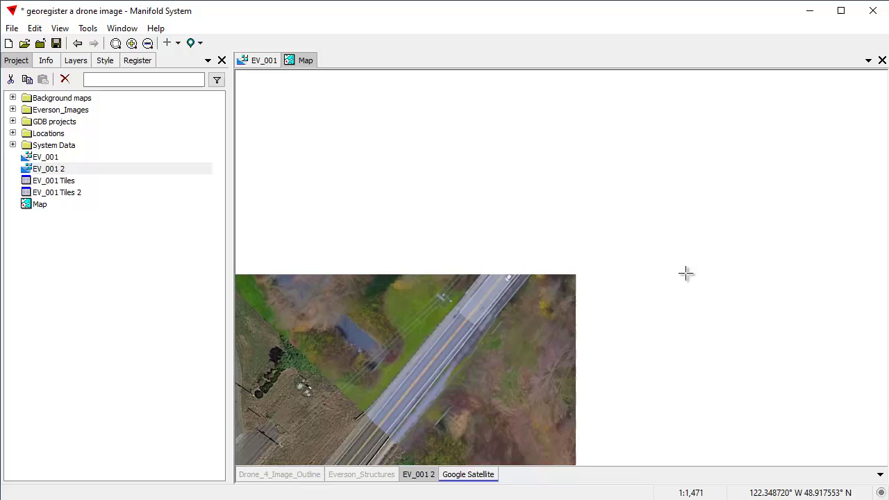
scroll(778, 191, down, 2)
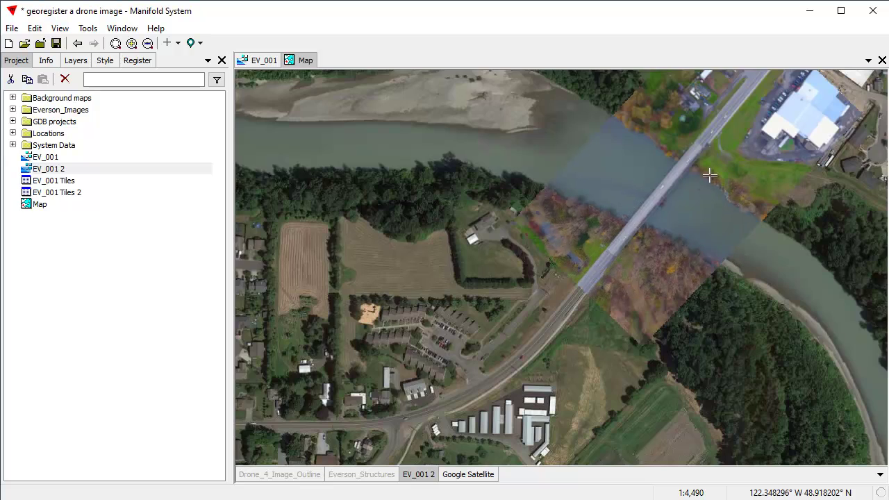
drag(557, 312, 595, 241)
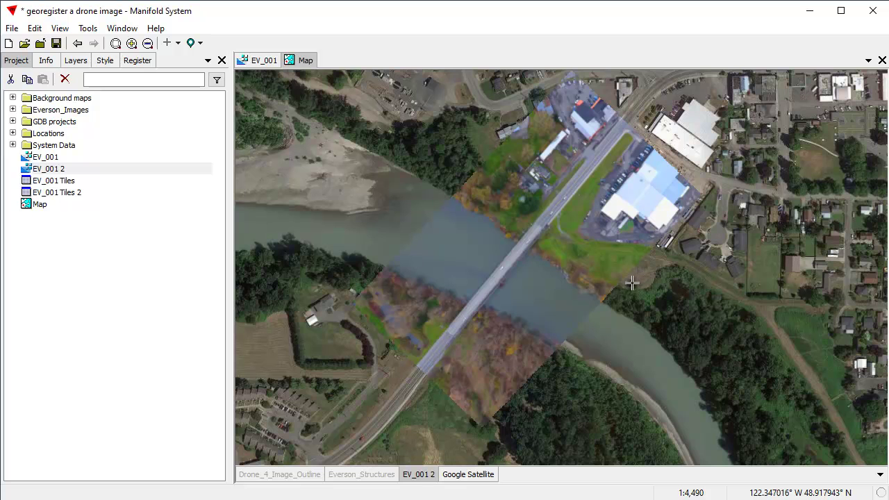
- Compare the original EV_001 image and its control points against the registered map layer
click(258, 61)
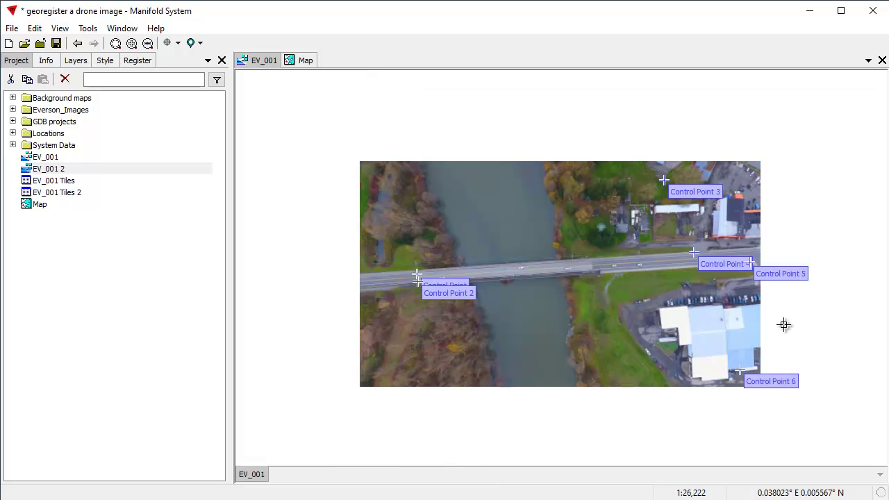
click(306, 62)
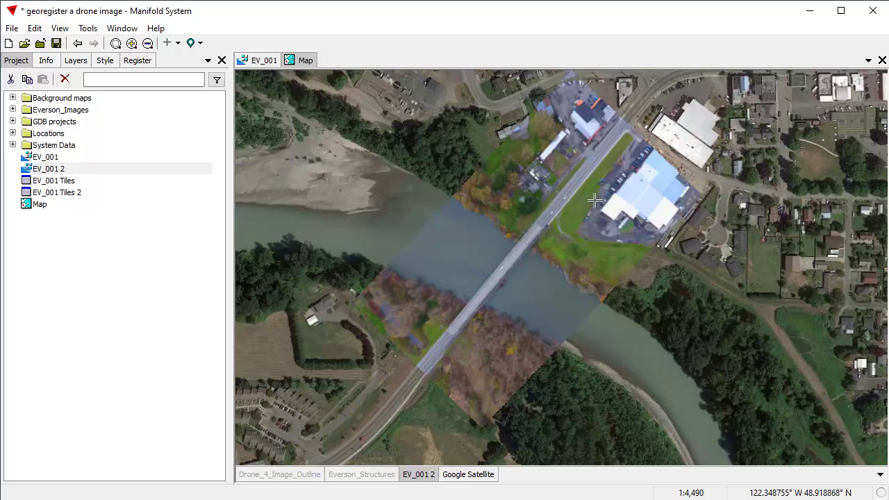
drag(581, 265, 561, 292)
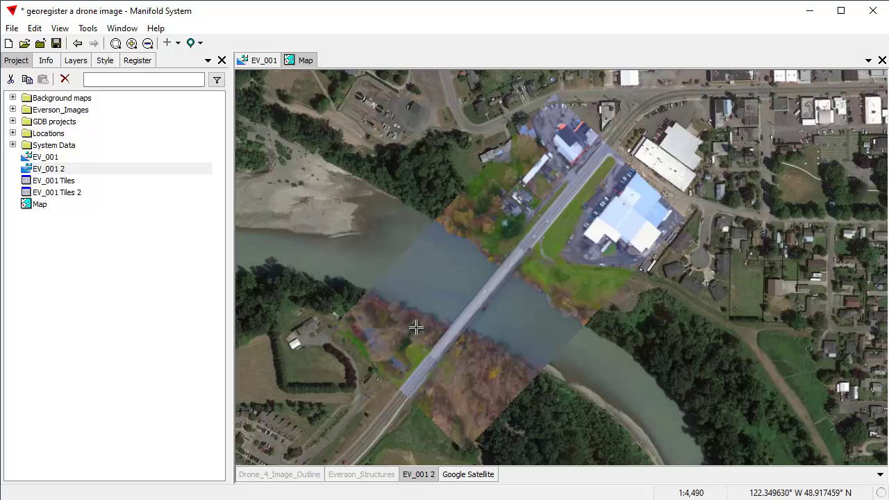
click(258, 61)
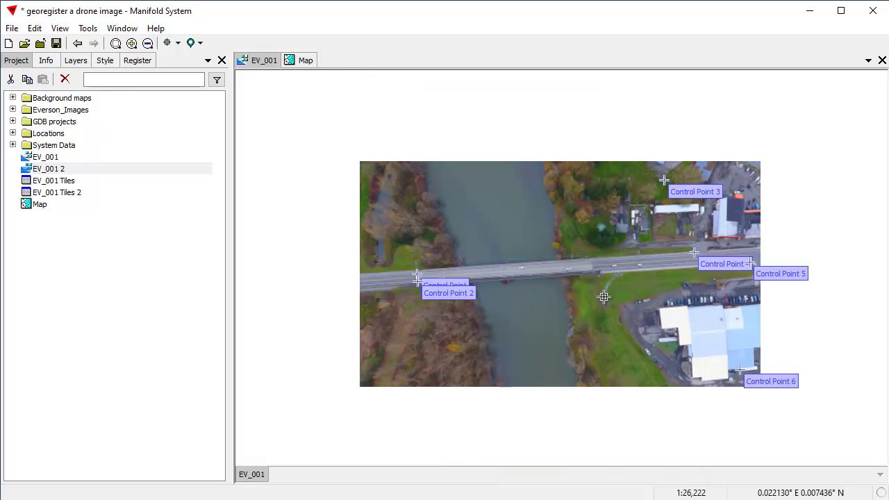
click(305, 62)
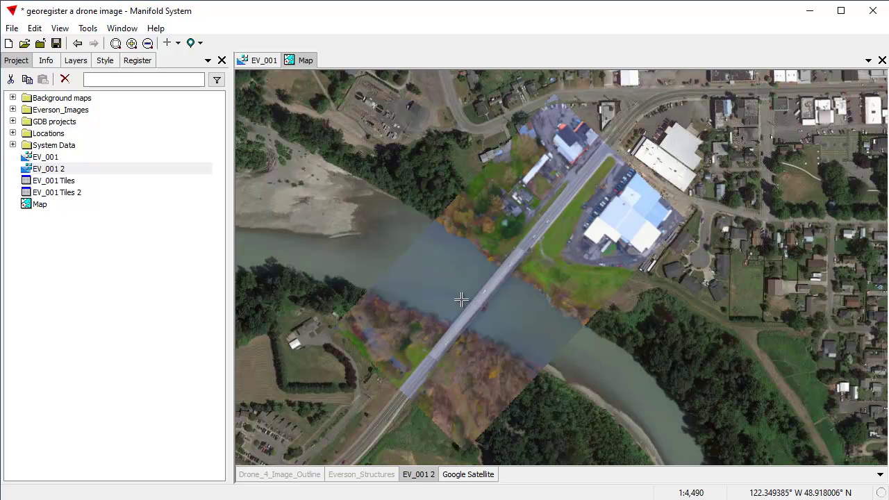
drag(514, 304, 542, 290)
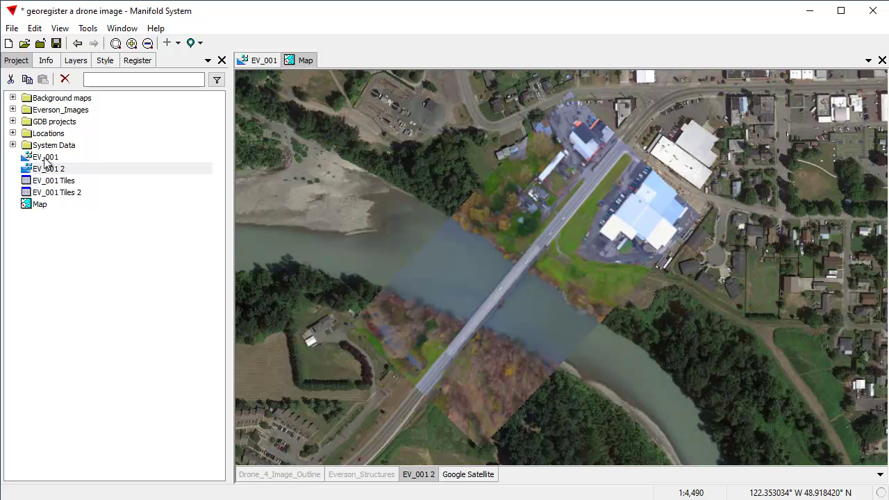
click(13, 121)
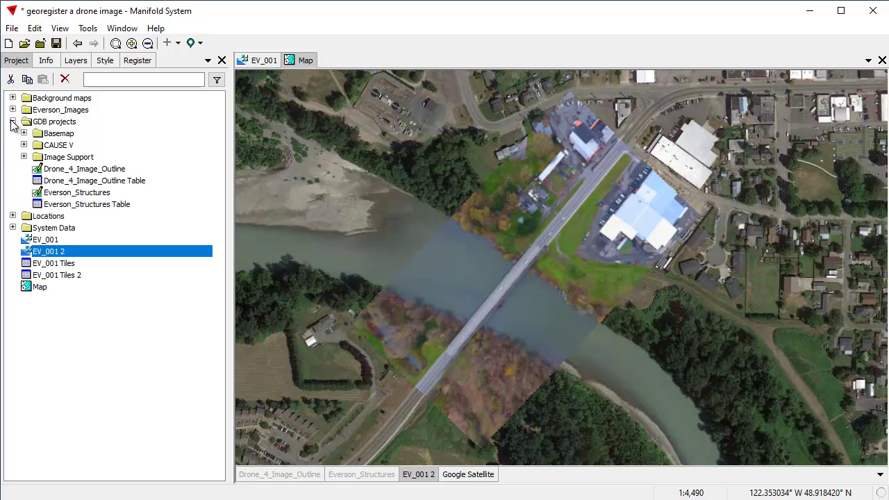
click(12, 122)
click(12, 121)
click(12, 122)
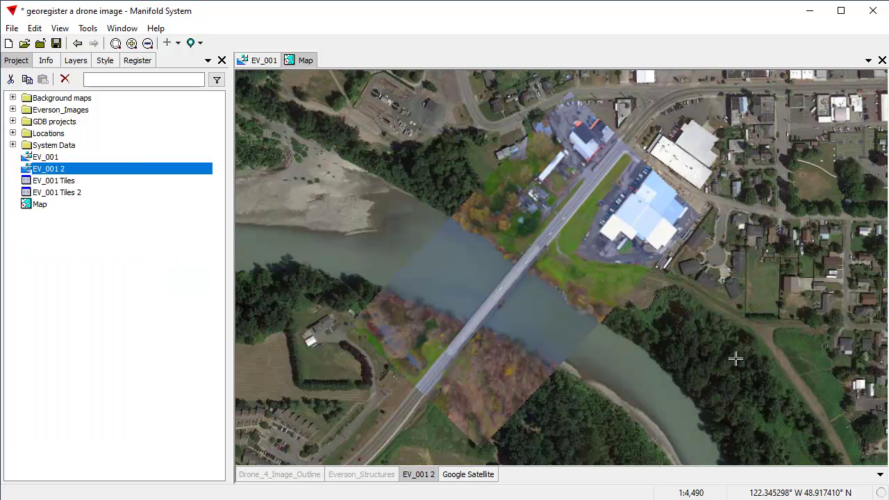